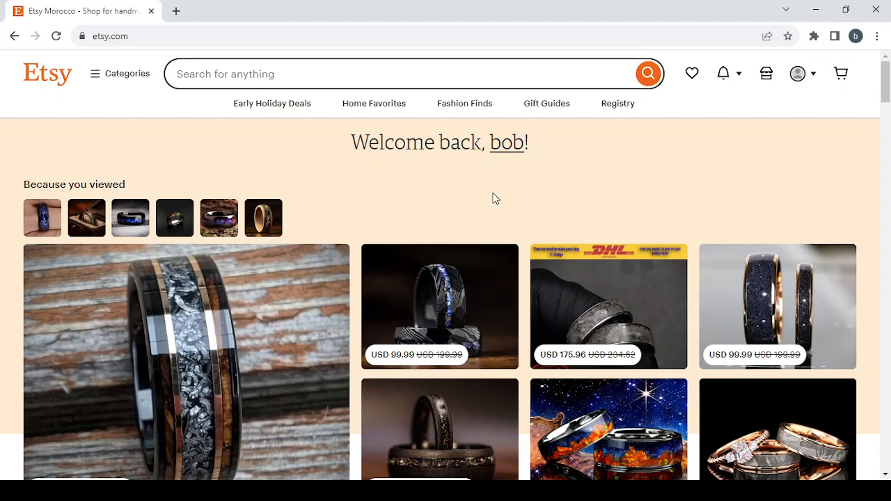
# Browse the home page's recommended, sponsored and recently viewed items, suggested shops and shopper collections.
pyautogui.scroll(-5, 493, 199)
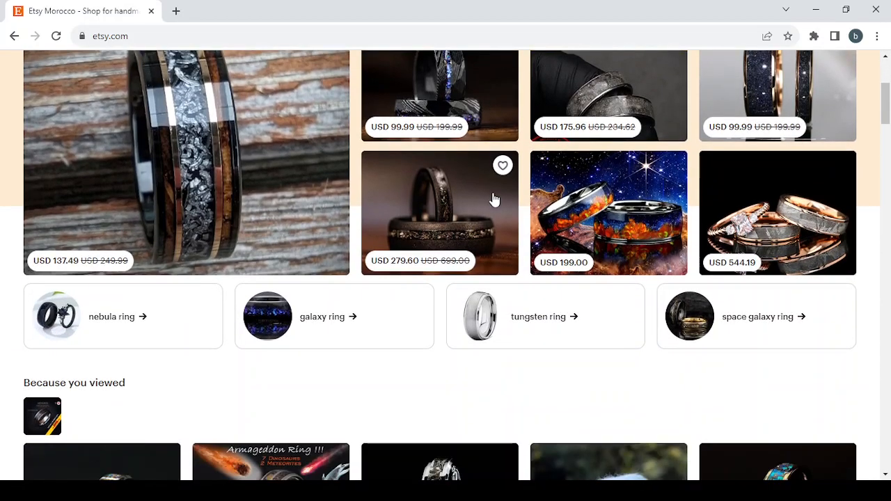
pyautogui.scroll(3, 493, 199)
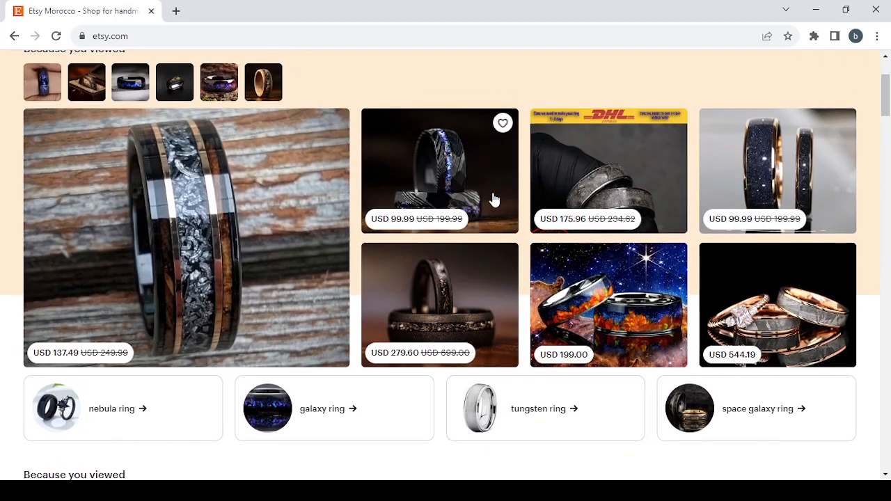
pyautogui.scroll(-6, 493, 199)
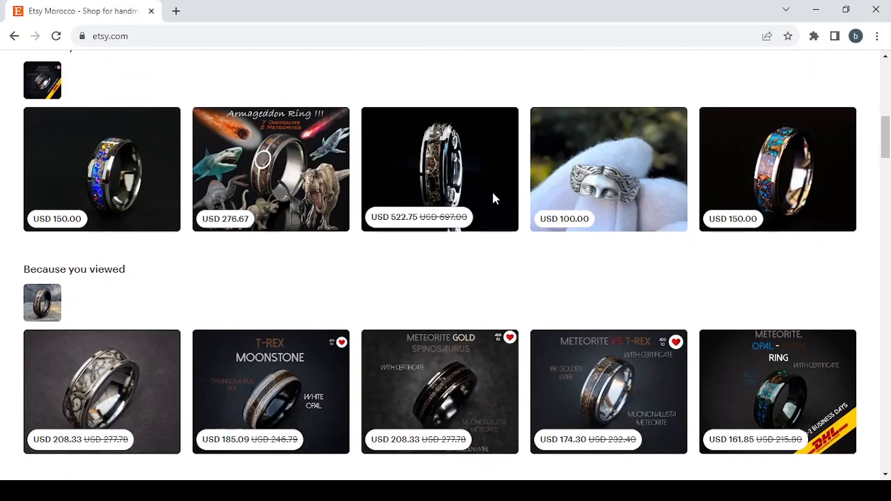
pyautogui.moveTo(494, 200)
pyautogui.scroll(-1, 493, 200)
pyautogui.scroll(4, 492, 200)
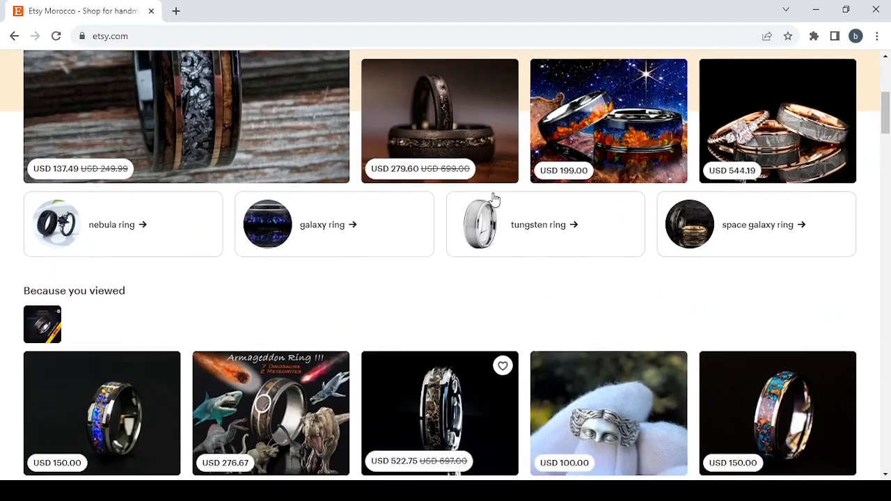
pyautogui.scroll(-7, 493, 199)
pyautogui.scroll(-2, 493, 200)
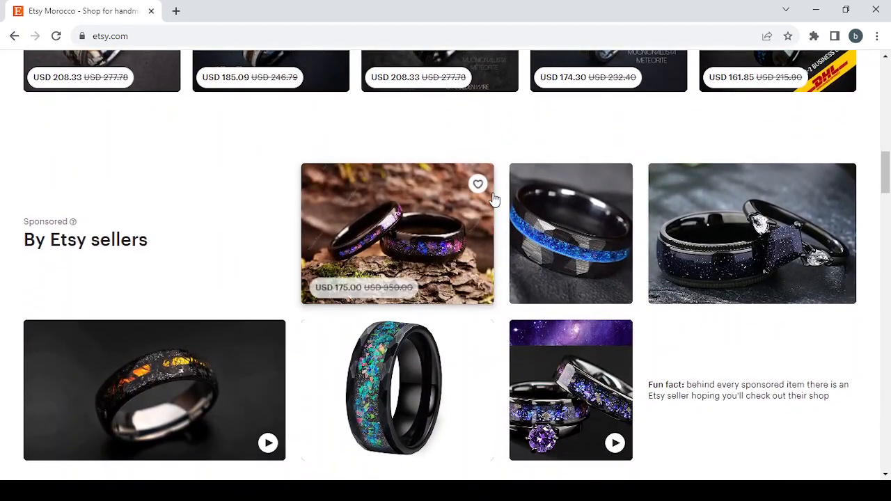
pyautogui.scroll(-2, 494, 200)
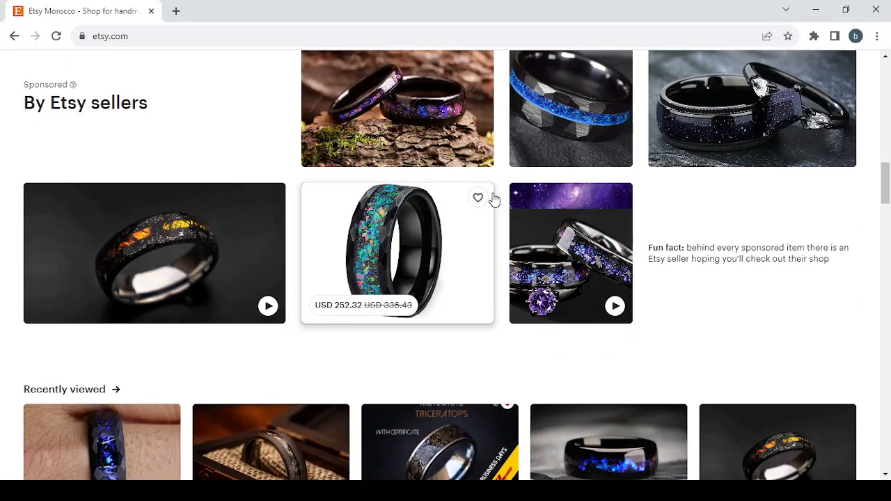
pyautogui.scroll(-2, 494, 199)
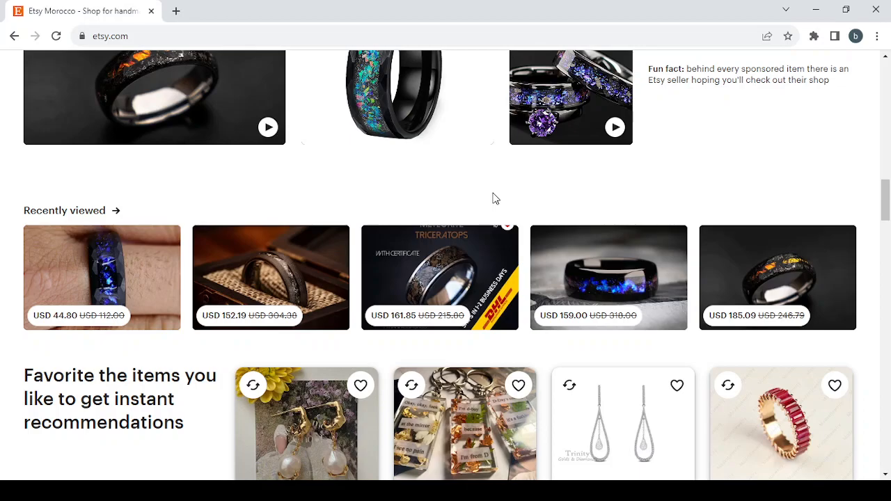
pyautogui.scroll(-6, 494, 199)
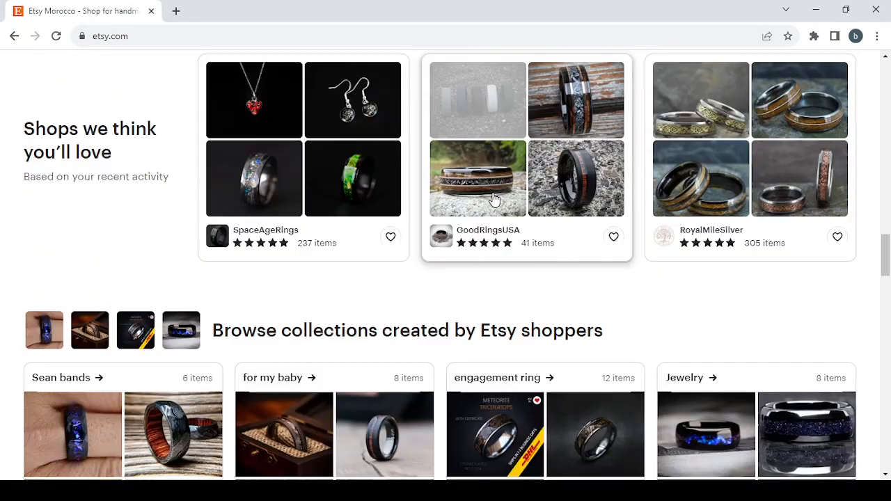
pyautogui.scroll(2, 494, 200)
pyautogui.scroll(-7, 494, 199)
pyautogui.scroll(-4, 493, 200)
pyautogui.scroll(15, 494, 200)
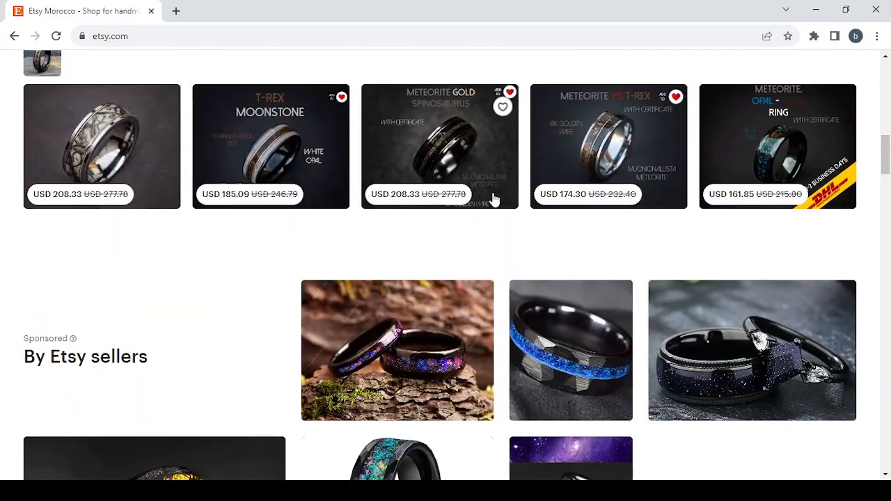
pyautogui.scroll(-4, 493, 199)
pyautogui.scroll(1, 493, 199)
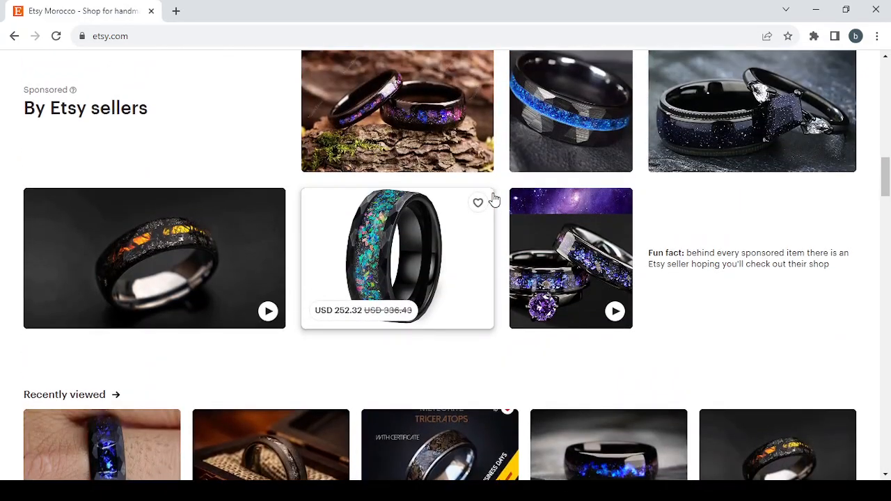
# Open the sponsored black hammered multi facet tungsten ring listing and view its photos up to the third one.
pyautogui.click(409, 254)
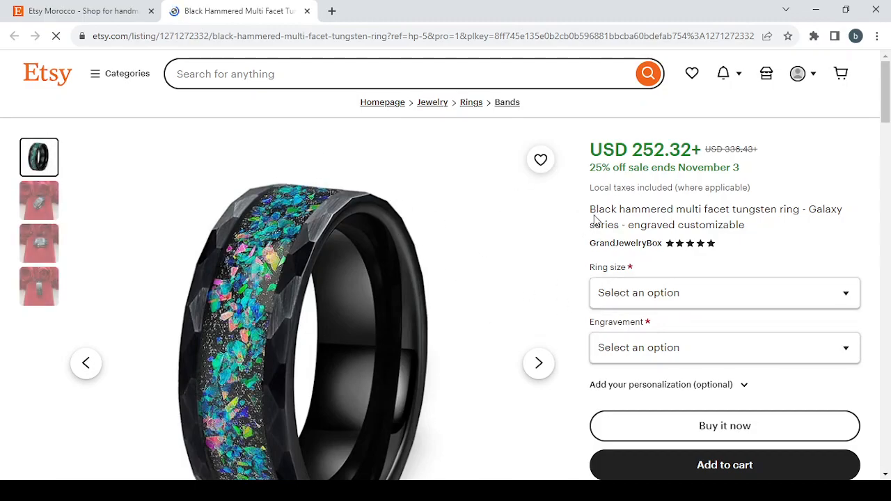
pyautogui.scroll(-1, 594, 220)
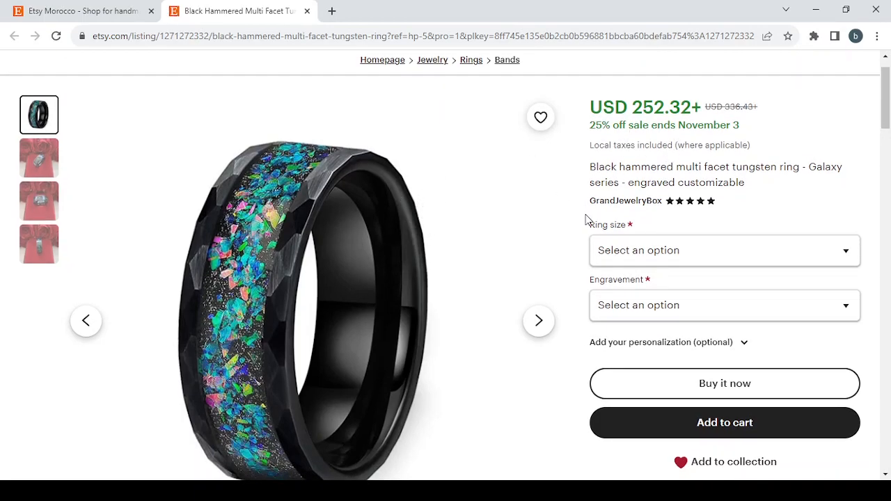
pyautogui.click(536, 320)
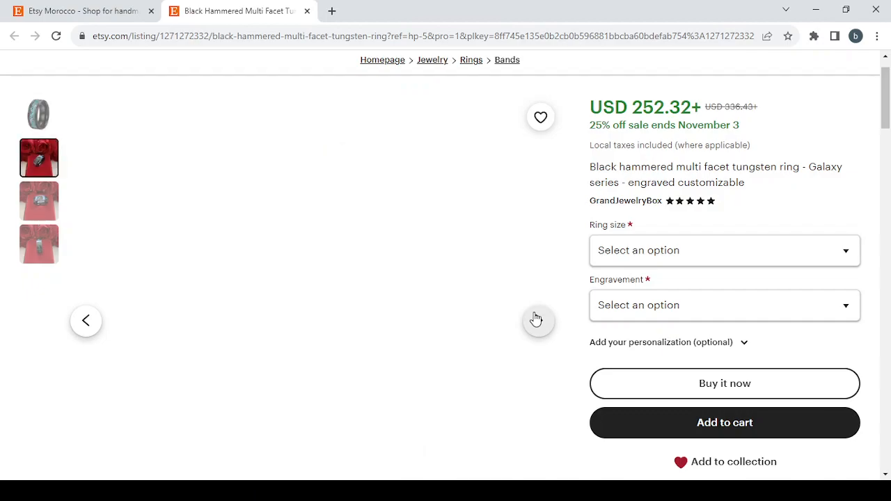
pyautogui.click(536, 320)
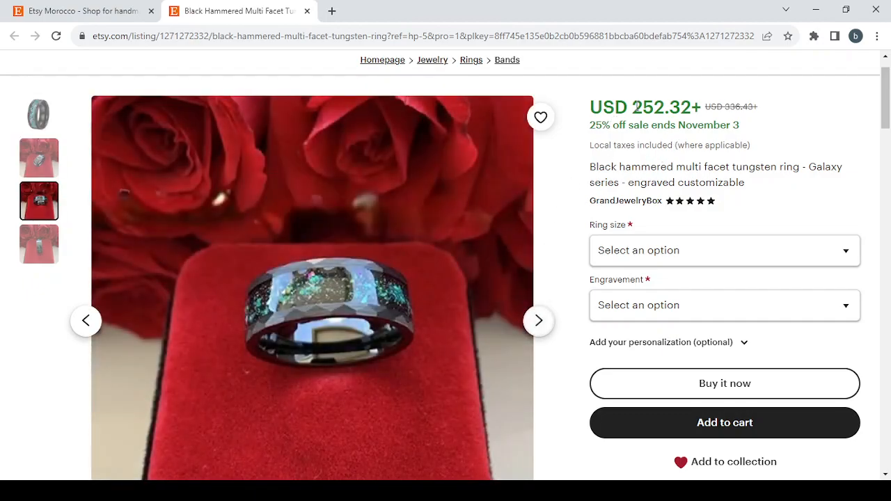
# Read the ring's full item description, reviews and shipping and return policies, and close the listing.
pyautogui.scroll(-1, 732, 247)
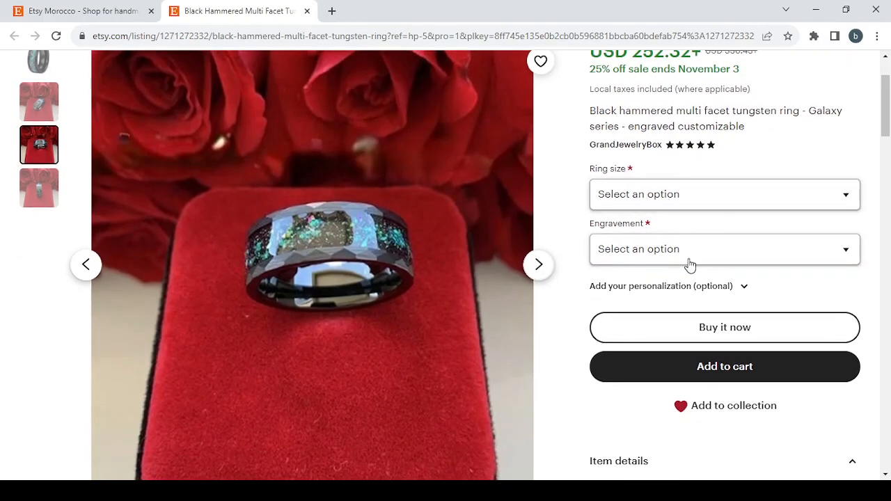
pyautogui.scroll(-5, 622, 245)
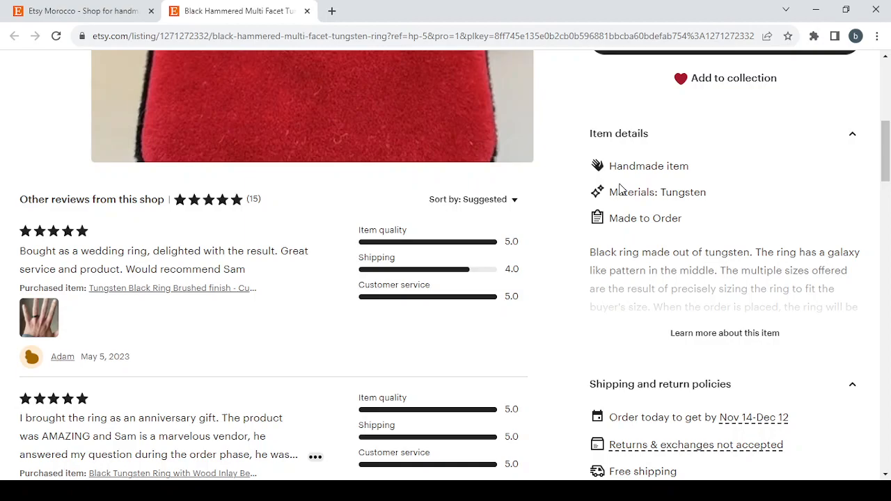
pyautogui.click(751, 338)
pyautogui.scroll(-5, 752, 339)
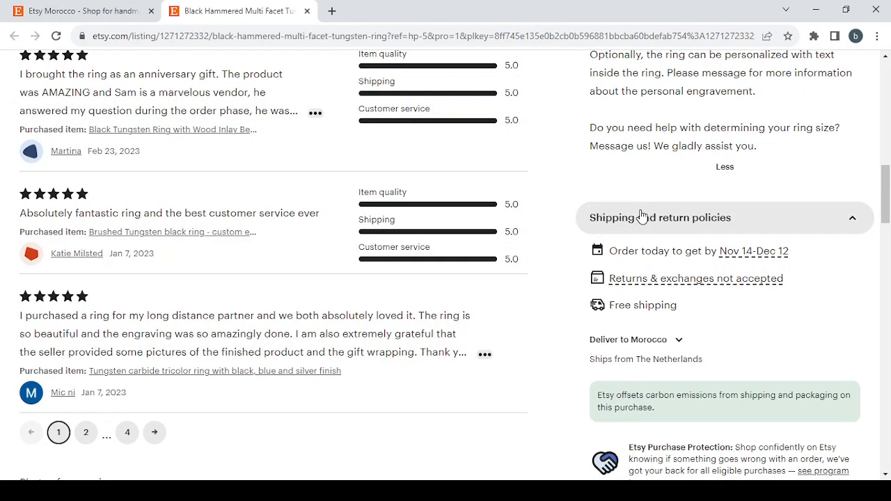
pyautogui.scroll(-3, 642, 217)
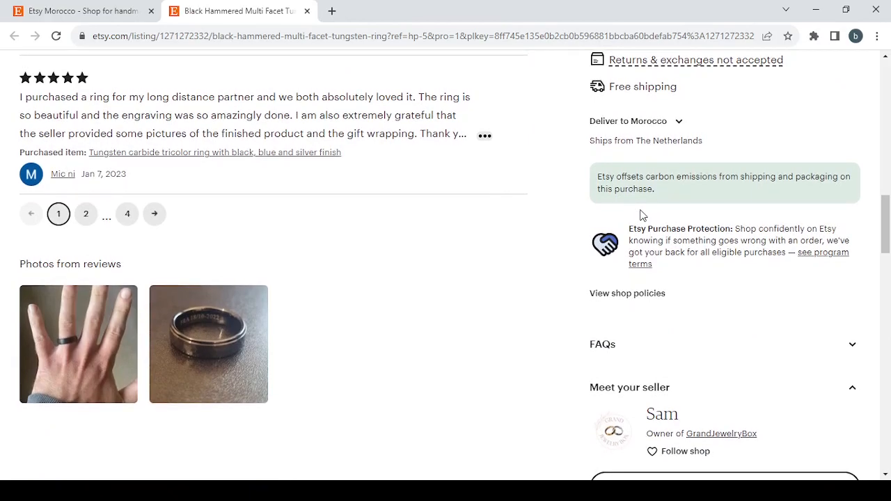
pyautogui.scroll(15, 641, 217)
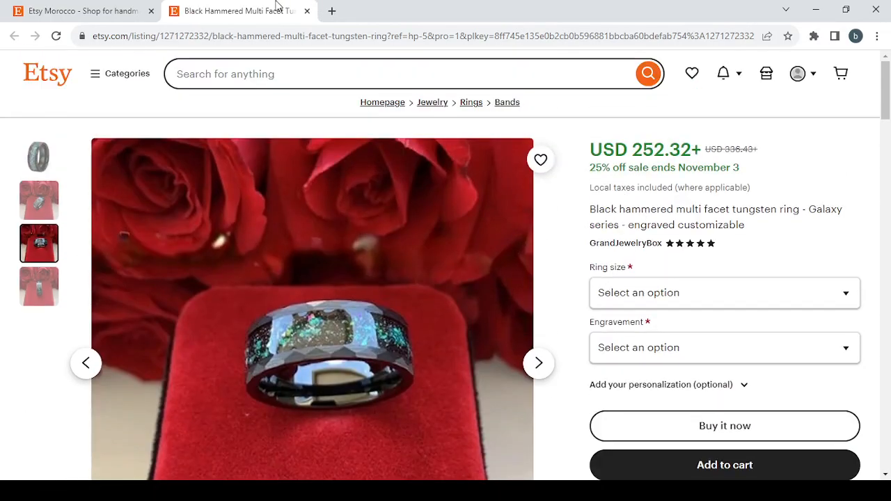
pyautogui.click(307, 11)
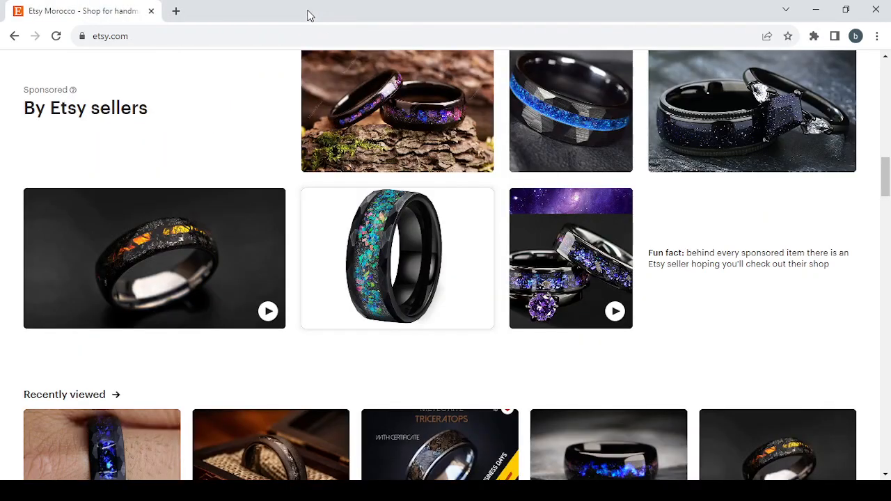
# Open the Shop Manager from the home page and return to the Shop preferences stage of the shop setup.
pyautogui.scroll(-5, 652, 289)
pyautogui.scroll(5, 652, 289)
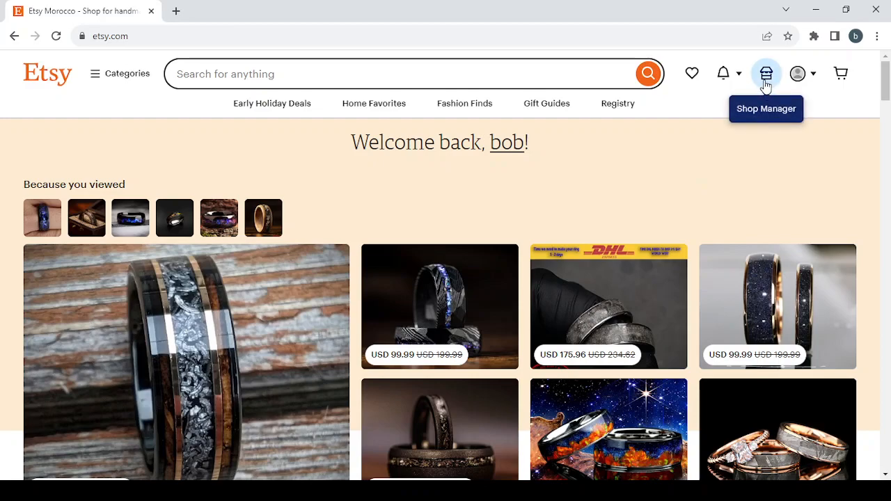
pyautogui.click(766, 85)
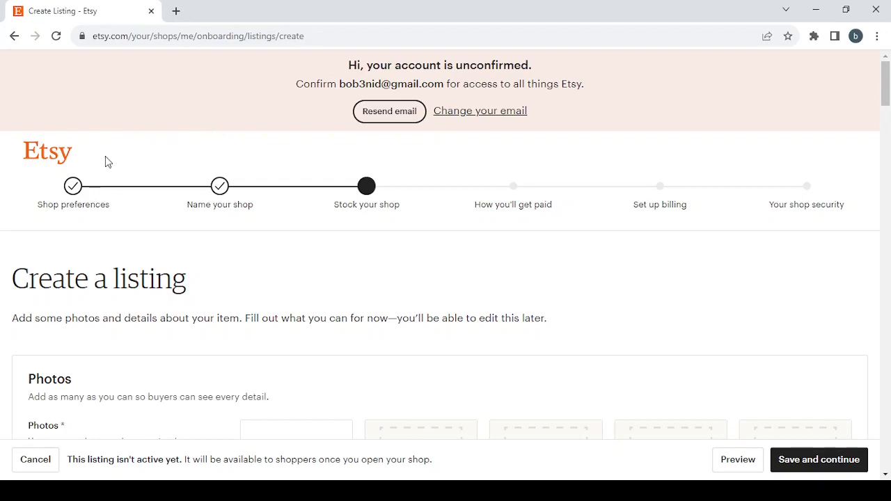
pyautogui.click(74, 186)
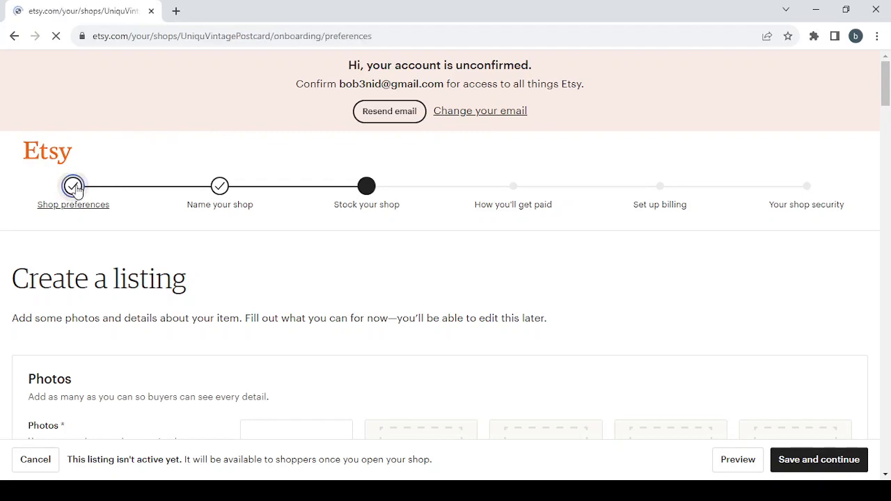
# Set the shop currency to United States Dollar and save the shop preferences.
pyautogui.scroll(-3, 290, 338)
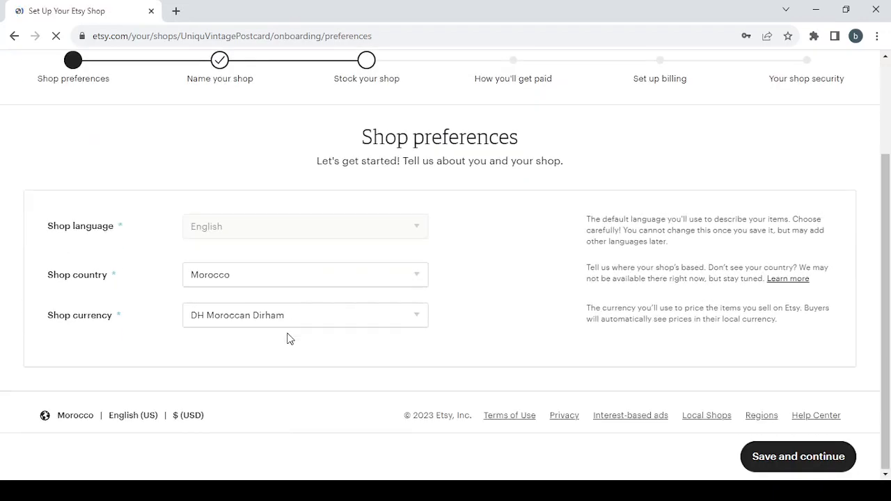
pyautogui.click(333, 315)
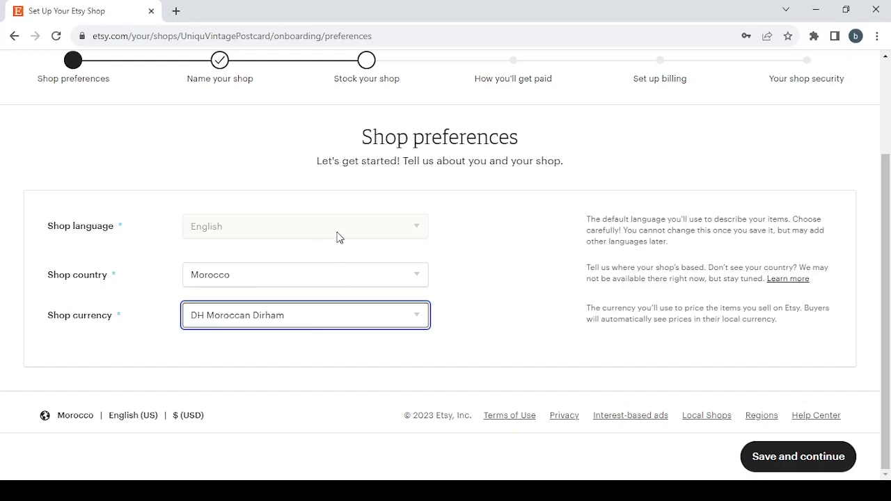
pyautogui.click(343, 85)
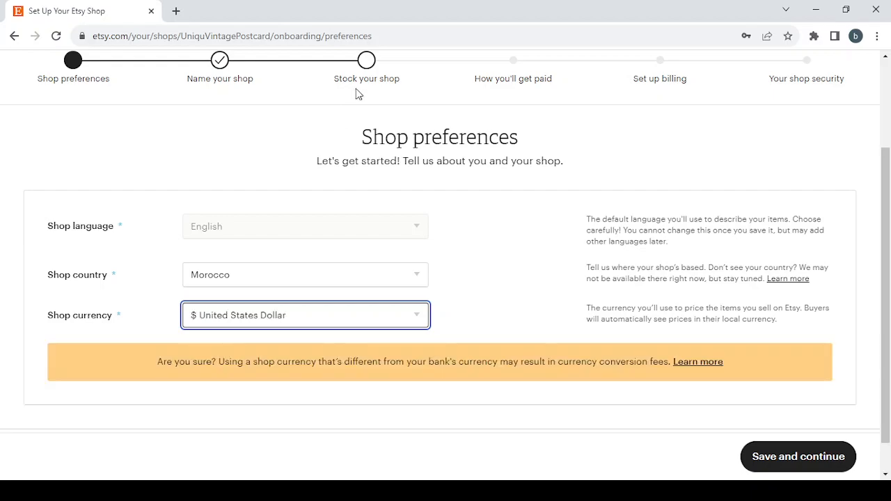
pyautogui.click(801, 457)
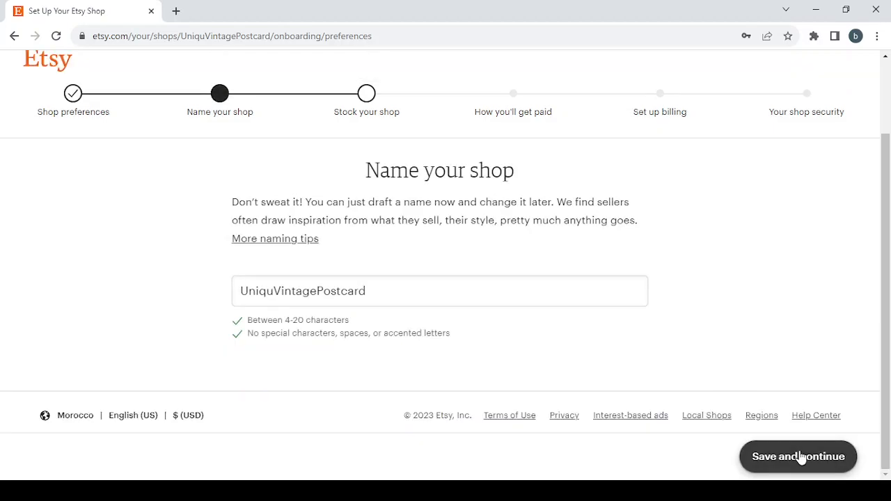
# Replace the existing shop name with "Handmade Tote Bags and Purses".
pyautogui.click(374, 294)
pyautogui.moveTo(374, 294); pyautogui.dragTo(217, 288)
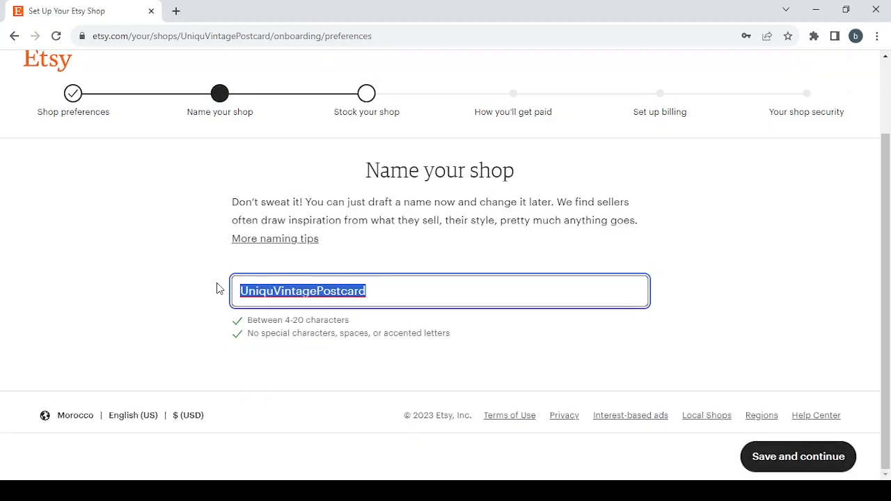
pyautogui.write('Handmade Tote Bags and Purses')
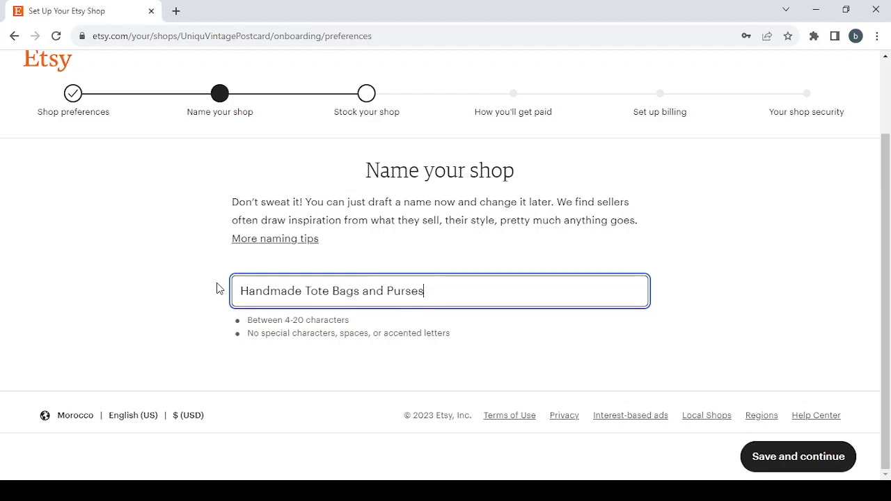
# Remove the spaces and the word "and" from the shop name so it reads "HandmadeToteBagsPurses".
pyautogui.click(306, 291)
pyautogui.press('BackSpace')
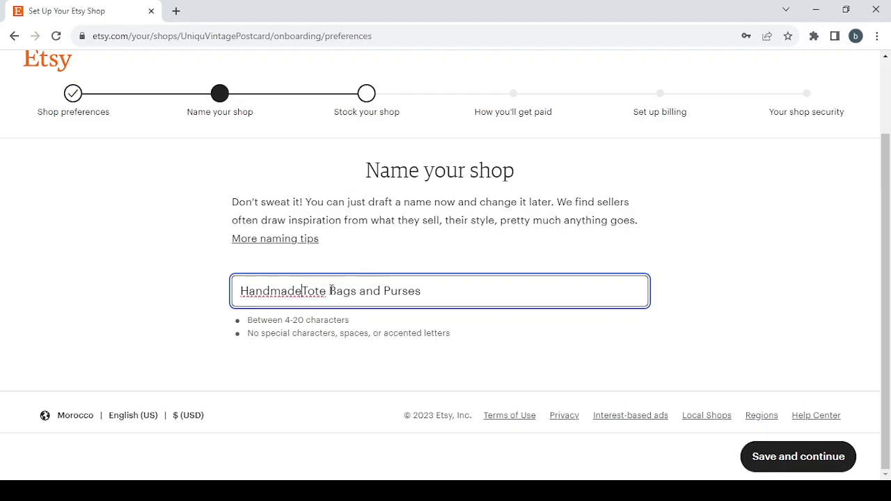
pyautogui.click(330, 291)
pyautogui.press('BackSpace')
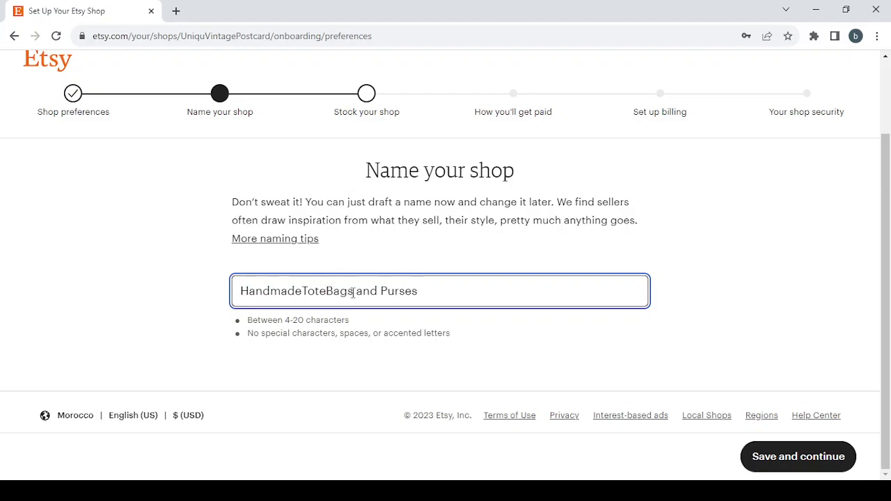
pyautogui.click(358, 291)
pyautogui.press('BackSpace')
pyautogui.click(378, 291)
pyautogui.press('BackSpace')
pyautogui.press('BackSpace')
pyautogui.press('BackSpace')
pyautogui.press('BackSpace')
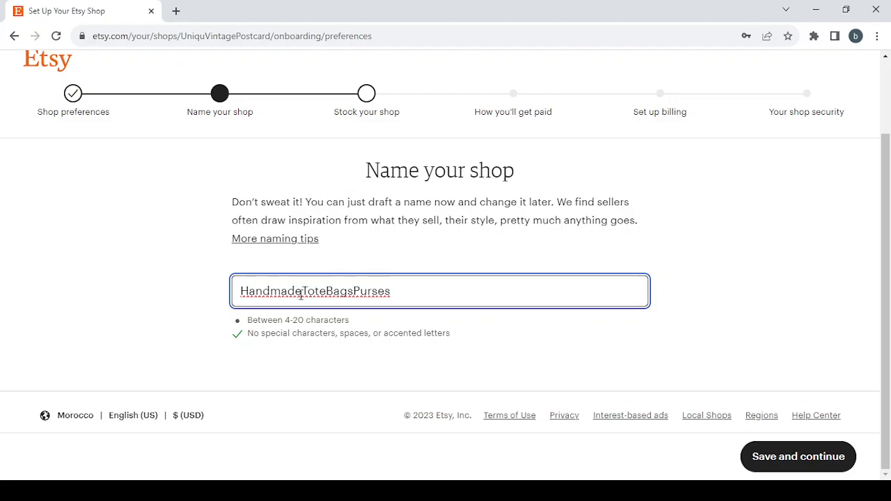
# Shorten the shop name to "ToteBagsPurses" by deleting "Handmade", and save it to continue to the listing stage.
pyautogui.moveTo(300, 293); pyautogui.dragTo(100, 302)
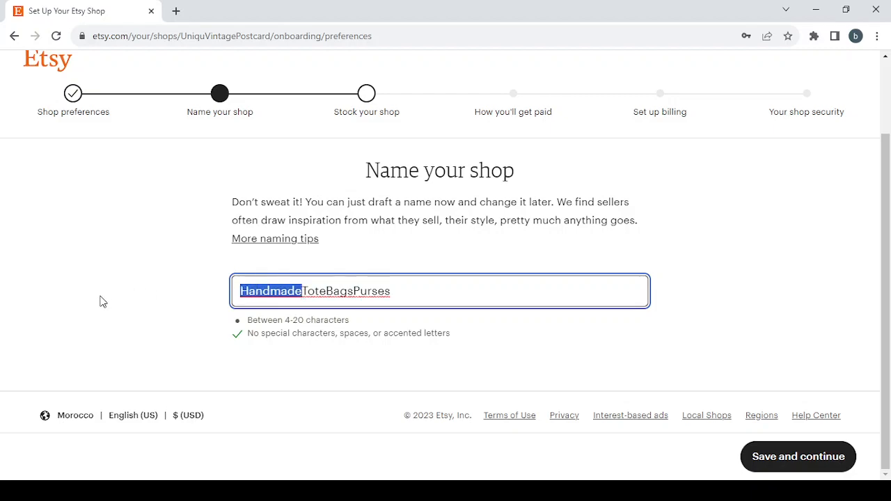
pyautogui.press('BackSpace')
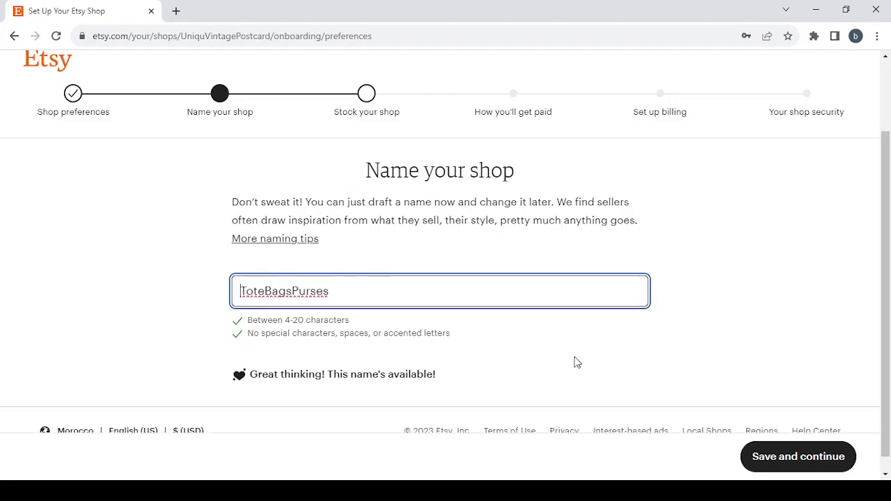
pyautogui.click(814, 468)
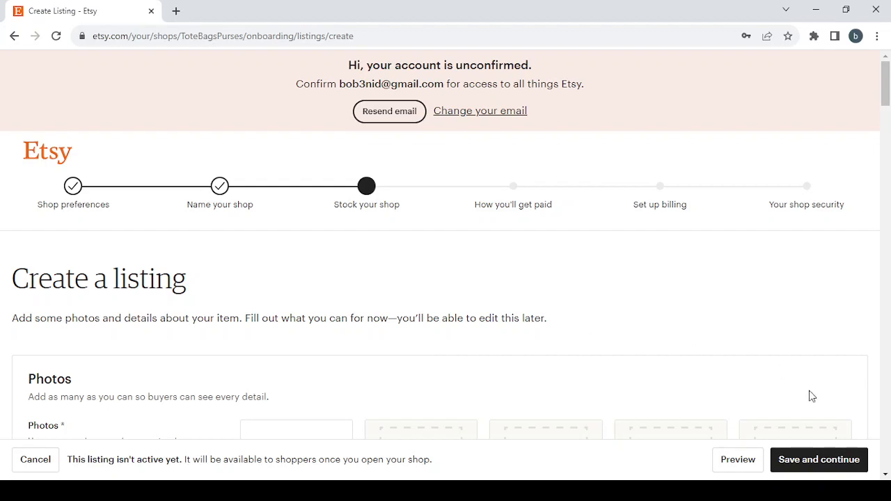
# Try to save the blank listing, and examine the flagged photo, inventory and listing details sections for required fields.
pyautogui.click(834, 469)
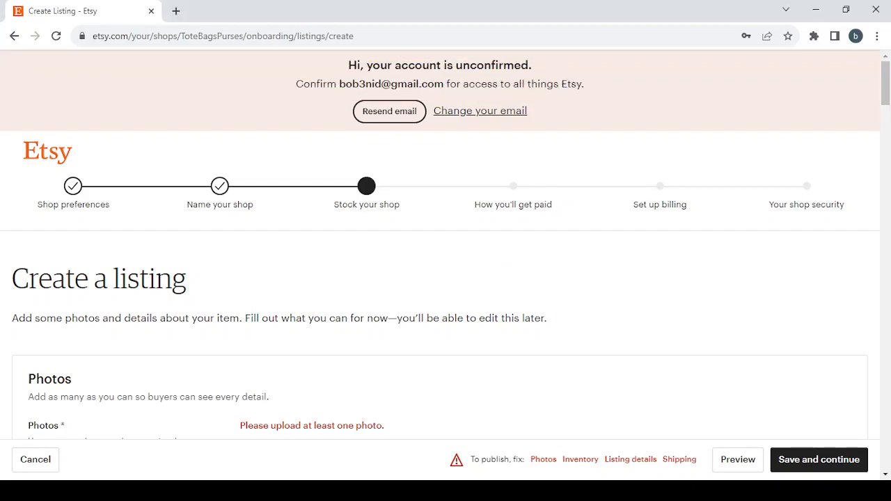
pyautogui.click(544, 461)
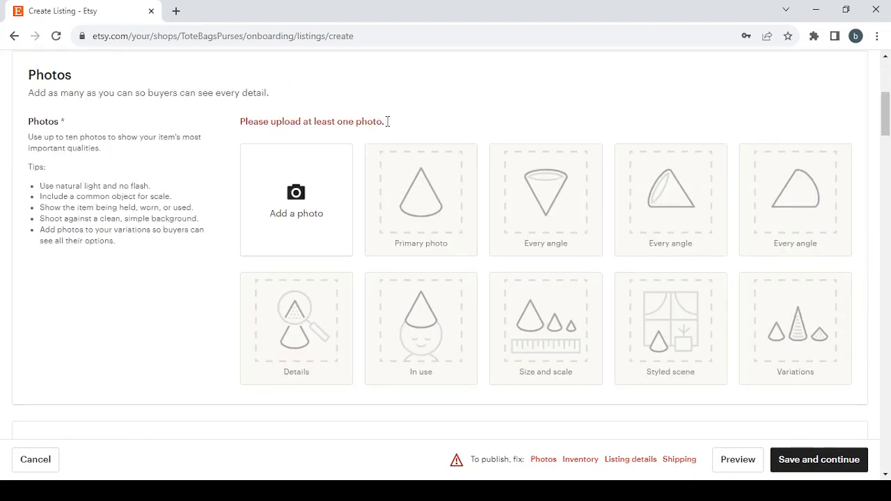
pyautogui.click(588, 463)
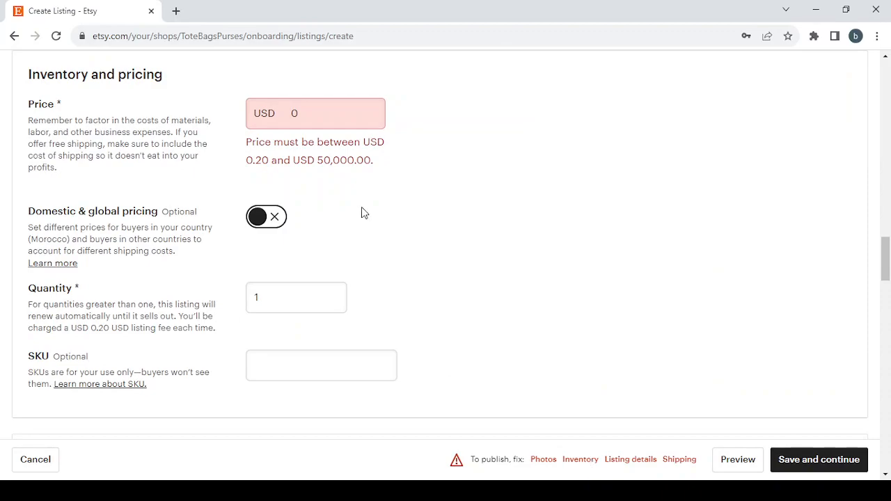
pyautogui.click(624, 463)
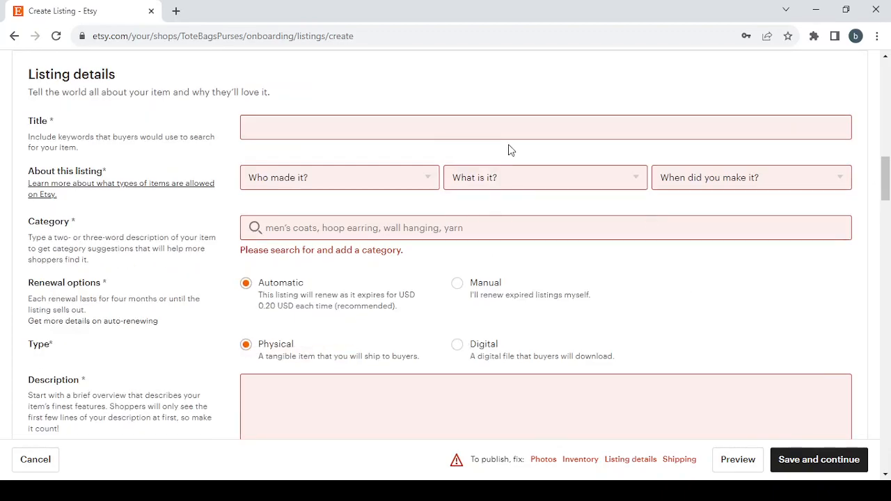
pyautogui.scroll(-1, 511, 150)
pyautogui.scroll(1, 510, 149)
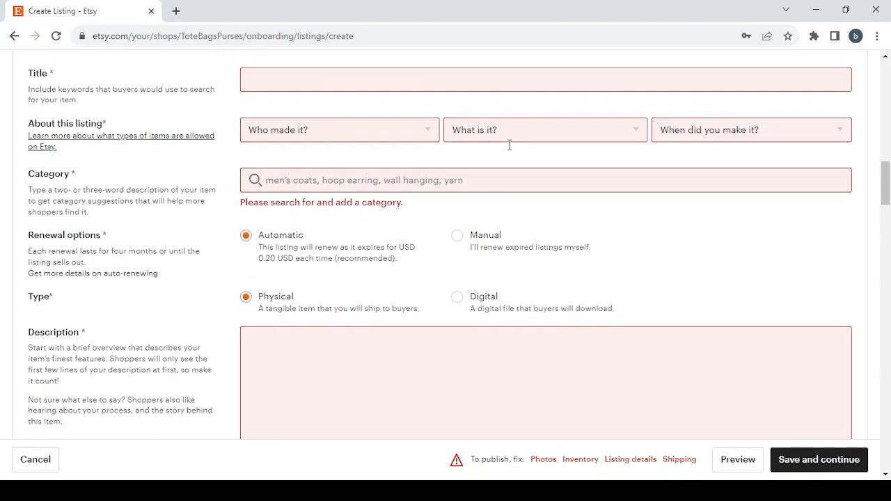
# Examine the required shipping fields, the photo upload guidelines and the video section of the listing form.
pyautogui.click(687, 462)
pyautogui.scroll(-3, 524, 313)
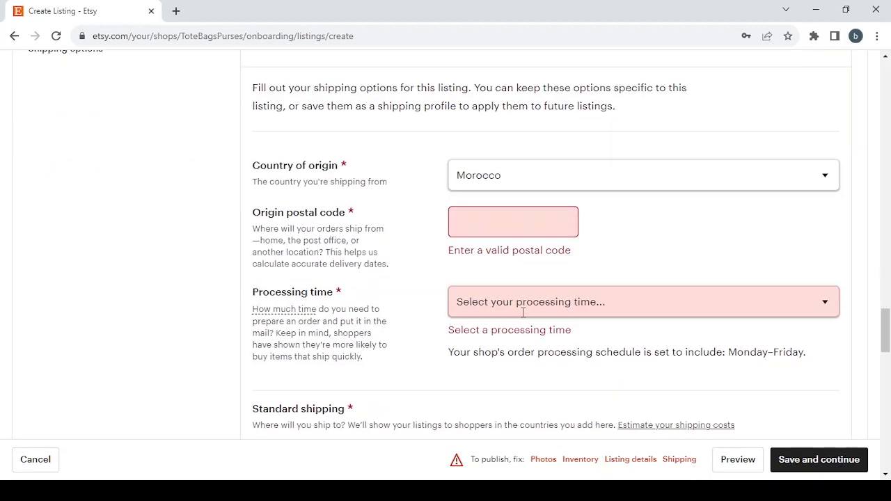
pyautogui.scroll(-3, 524, 318)
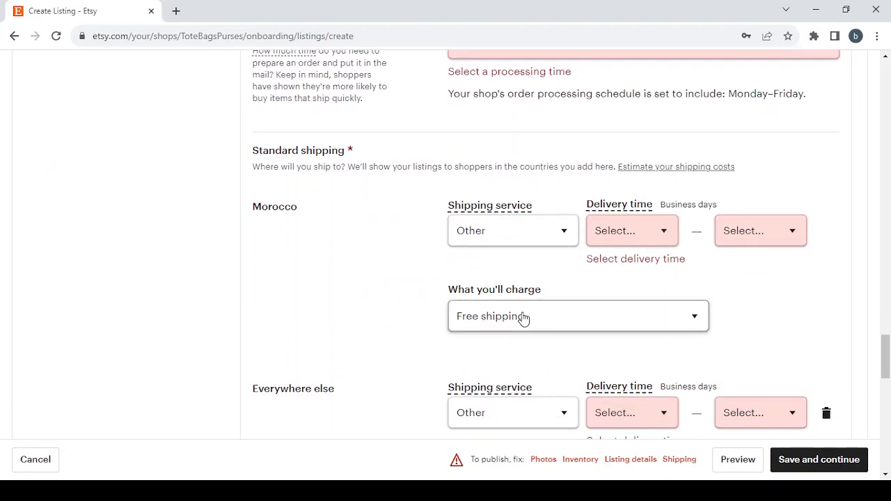
pyautogui.scroll(-3, 524, 318)
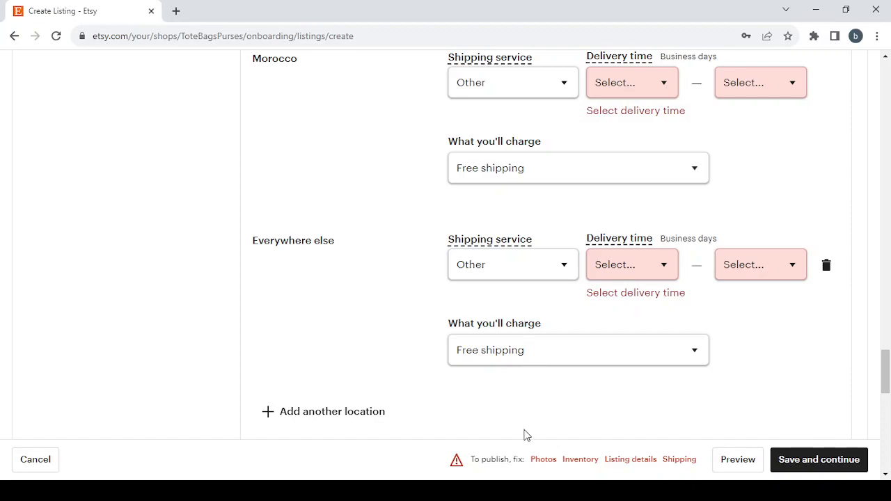
pyautogui.click(544, 460)
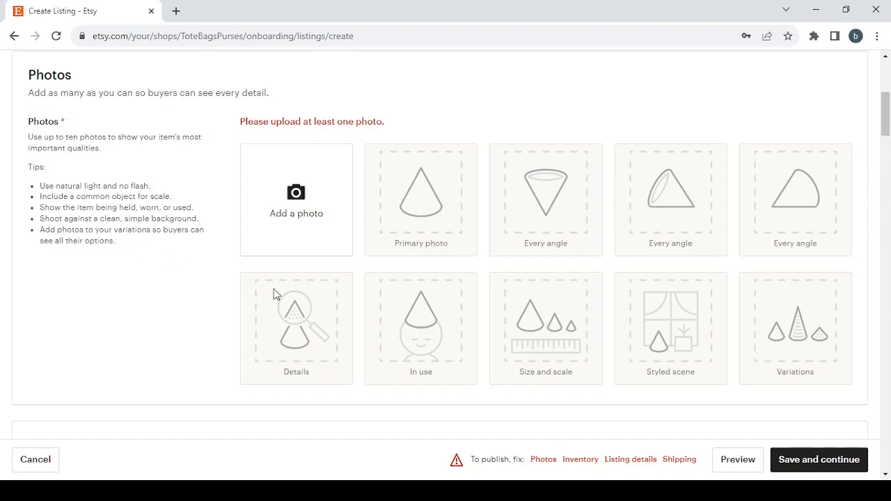
pyautogui.scroll(-5, 274, 294)
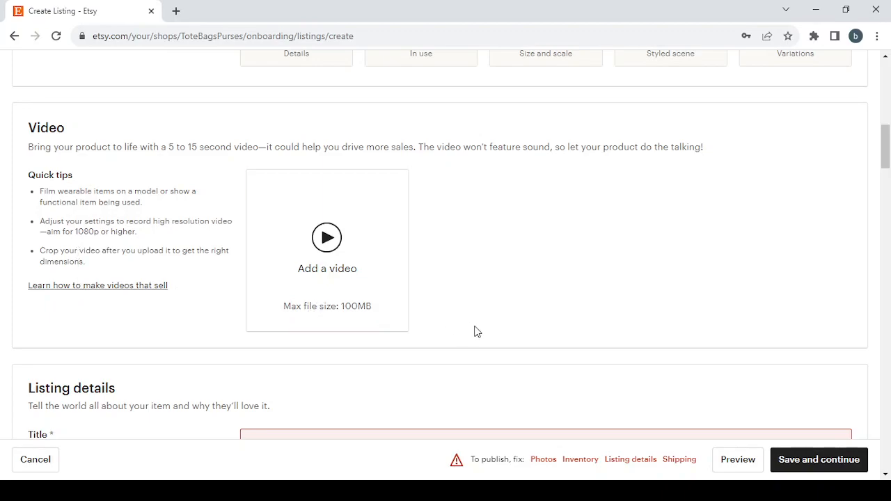
# Enter "Handmade Tote Bags and Purses" as the title in the listing details.
pyautogui.scroll(-4, 475, 330)
pyautogui.scroll(-2, 475, 330)
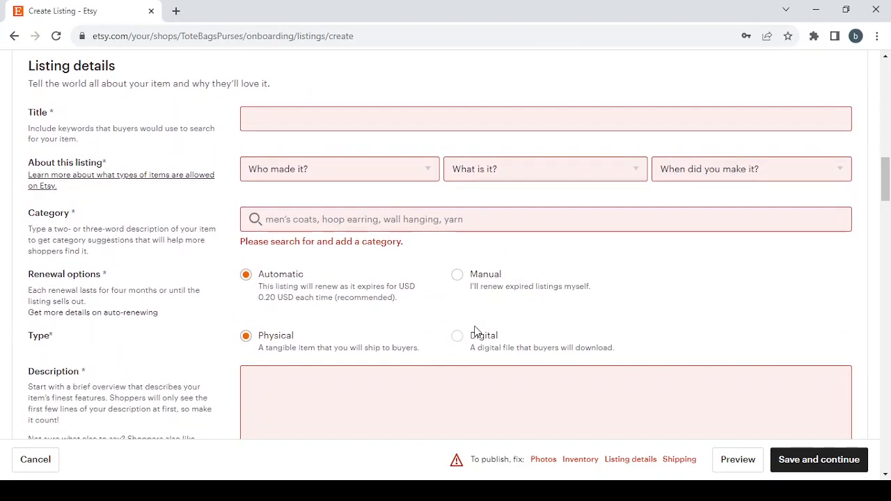
pyautogui.scroll(1, 198, 82)
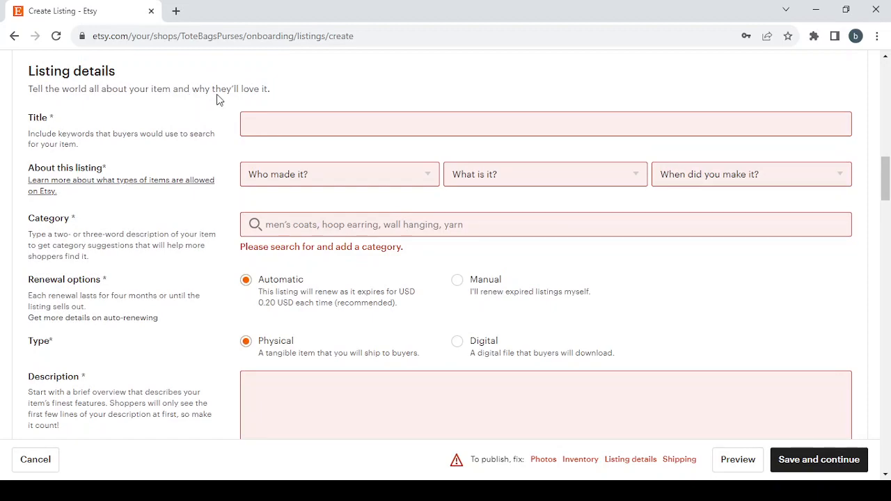
pyautogui.click(344, 133)
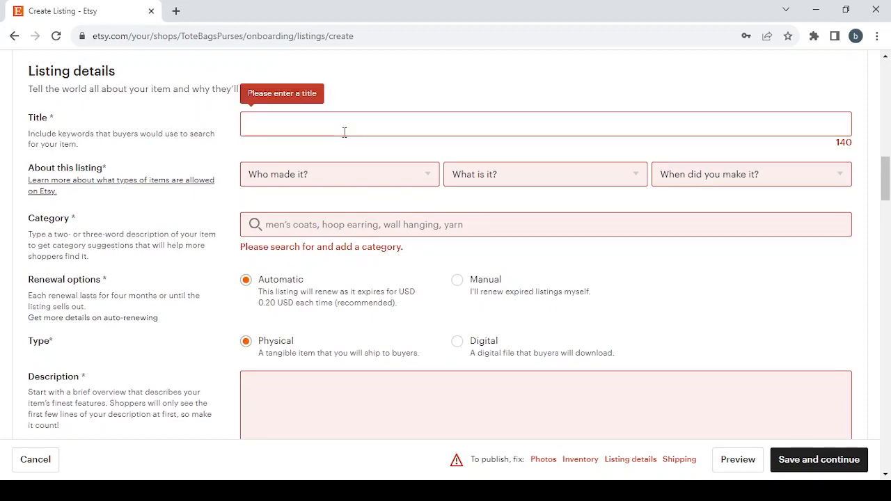
pyautogui.write('Handmade Tote Bags and Purses')
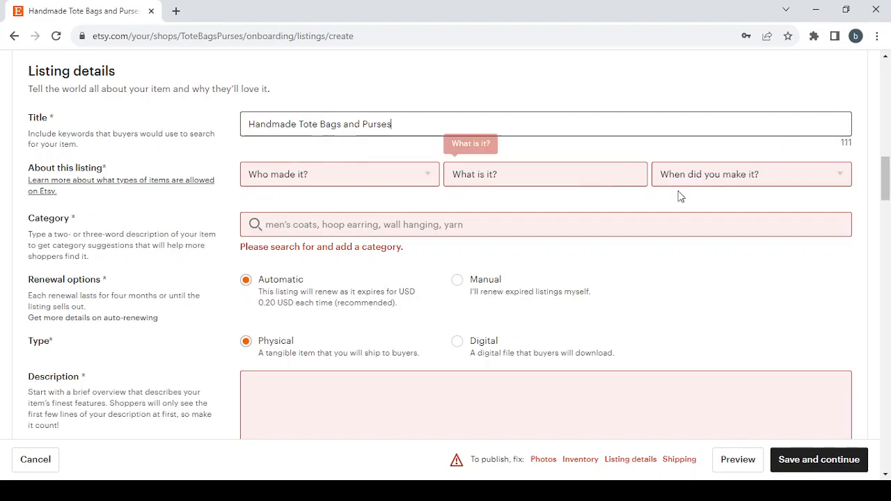
# Specify about the listing that "I did" make it, it is "A finished product", and it was made in 2020 - 2023.
pyautogui.click(339, 180)
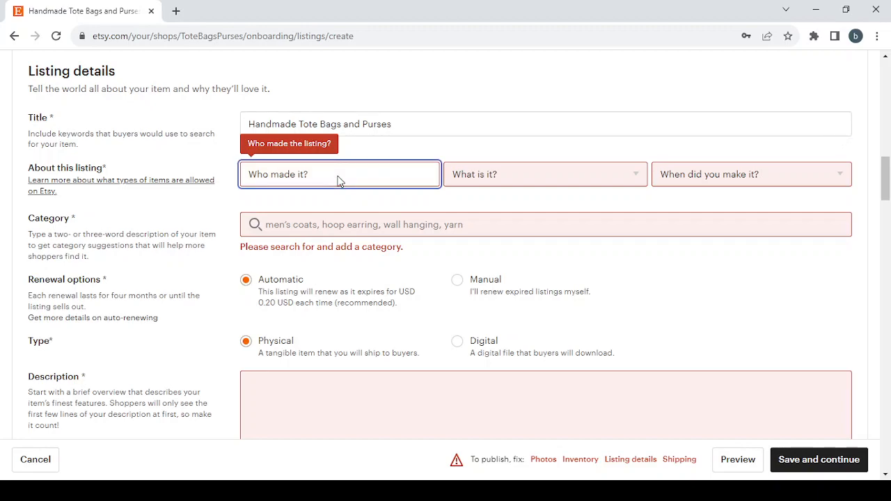
pyautogui.click(339, 222)
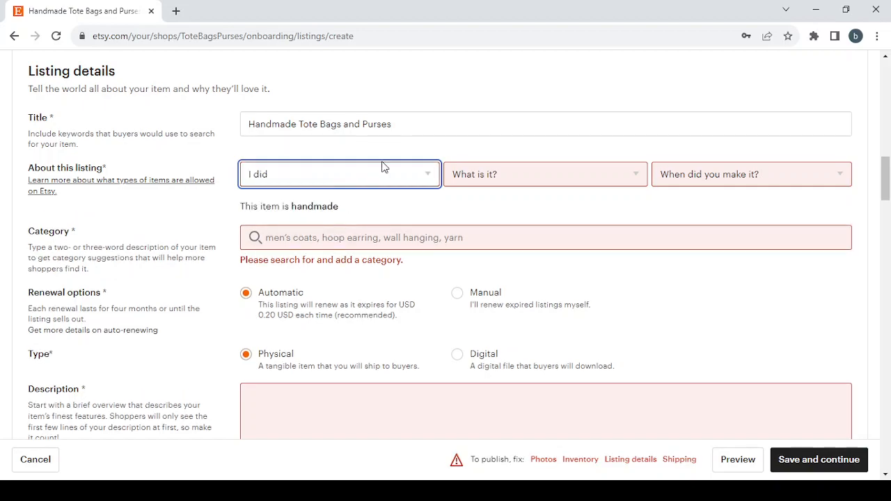
pyautogui.click(573, 179)
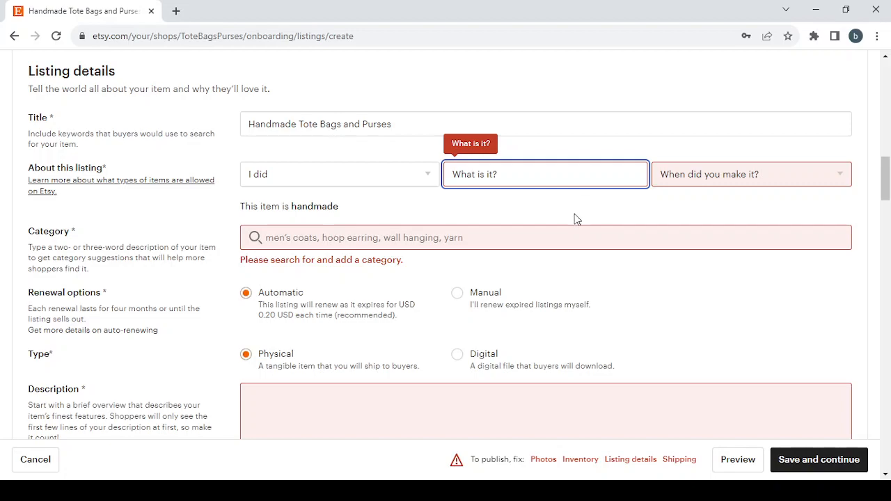
pyautogui.press('Down')
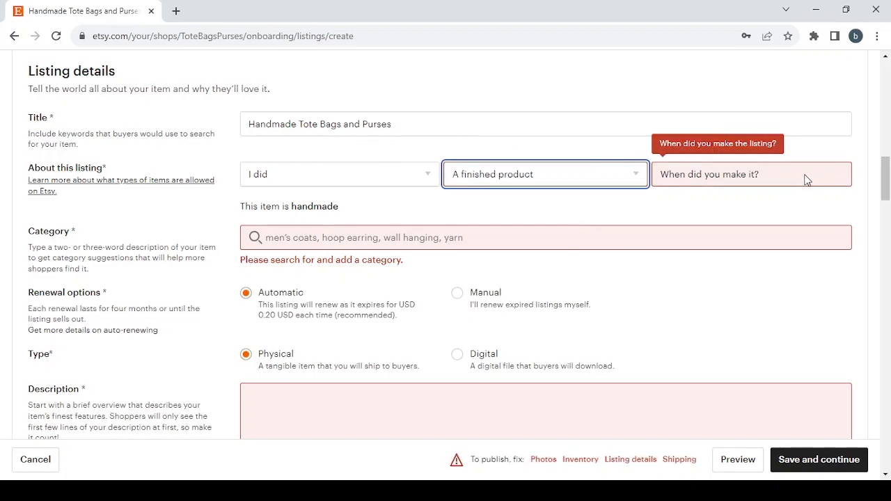
pyautogui.press('Tab')
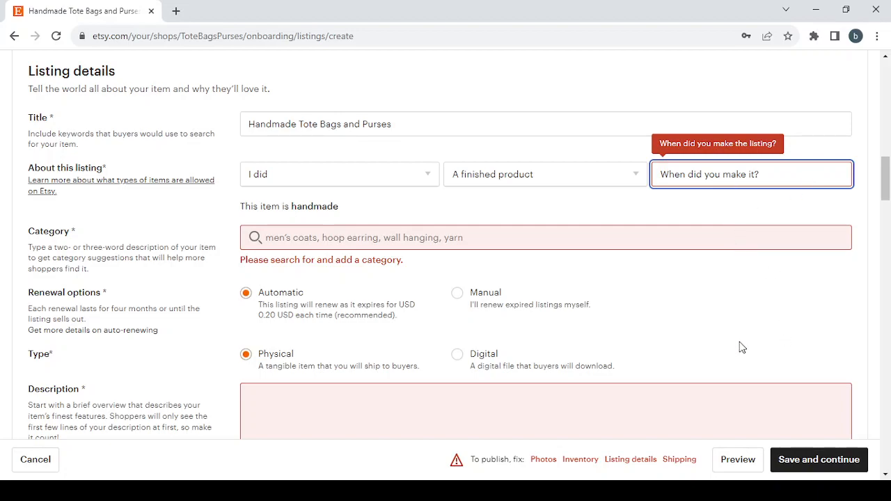
pyautogui.click(727, 243)
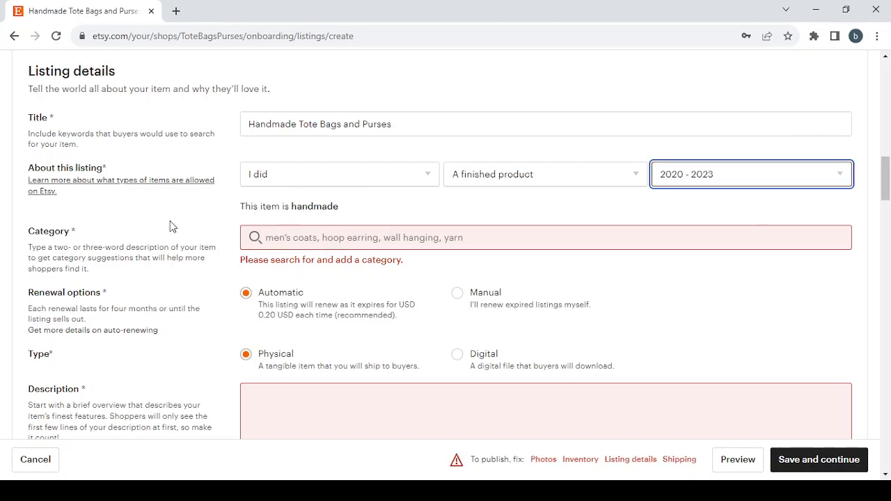
# Search the categories for "Handmade Tote Bags and Purses" and assign the Totes category under Bags & Purses.
pyautogui.click(298, 231)
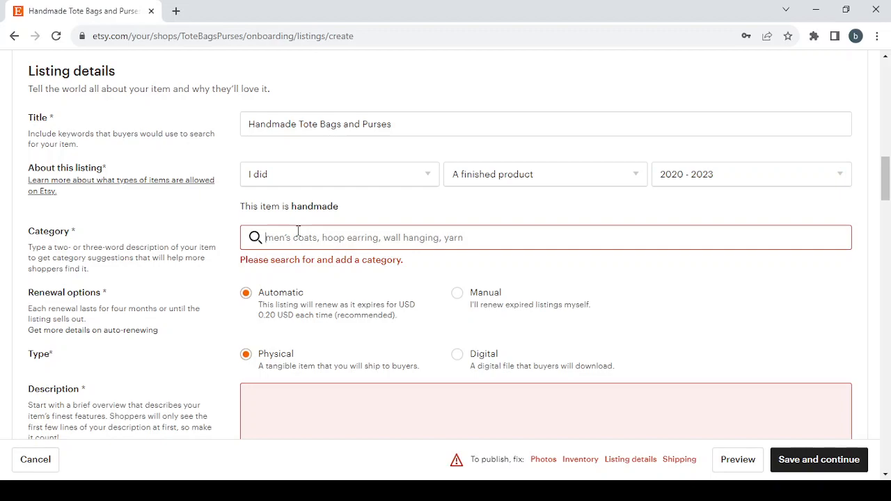
pyautogui.write('Handmade Tote Bags and Purses')
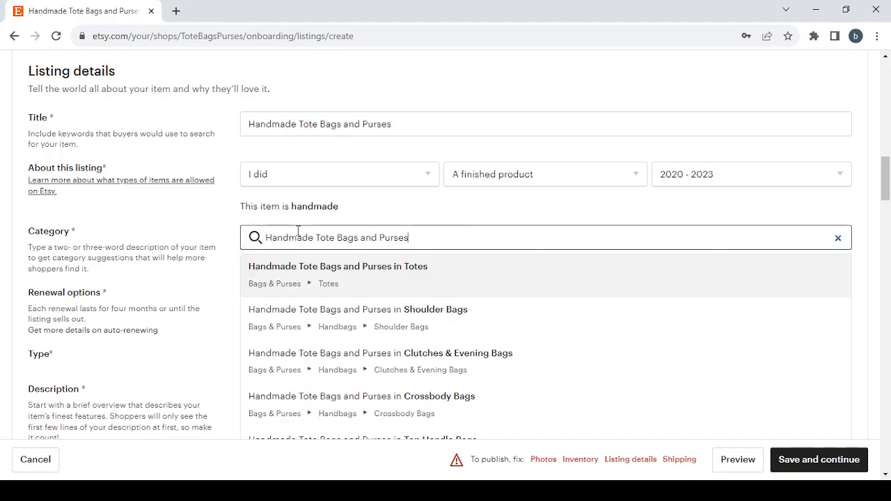
pyautogui.click(557, 284)
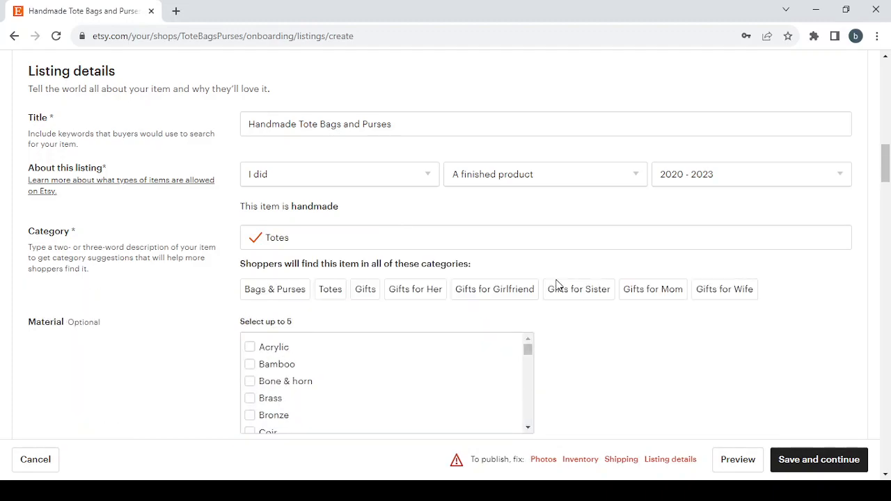
# Select Bamboo, Cork, Crystal, Feather and Gemstone as the listing's materials.
pyautogui.scroll(-2, 294, 251)
pyautogui.scroll(-1, 294, 253)
pyautogui.scroll(1, 294, 254)
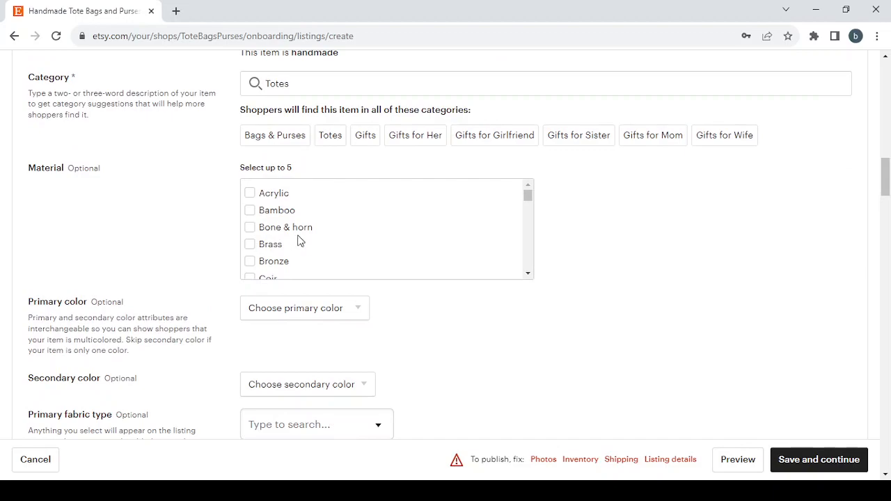
pyautogui.scroll(1, 434, 219)
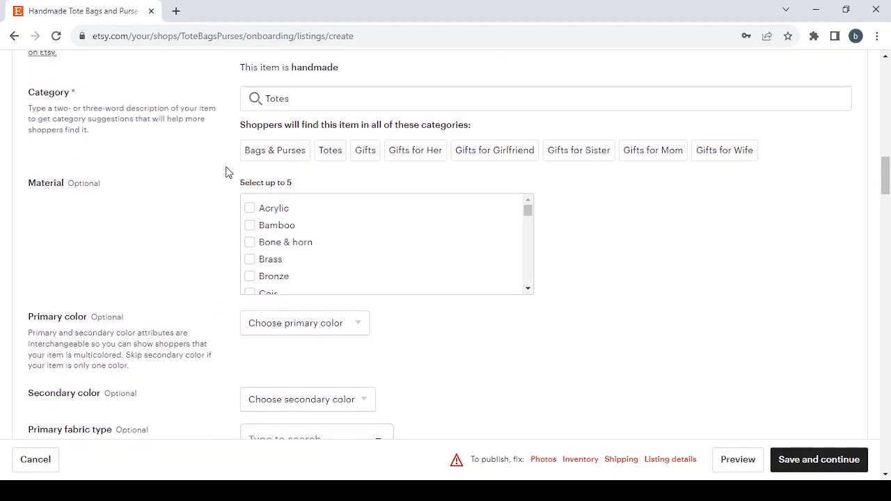
pyautogui.click(250, 225)
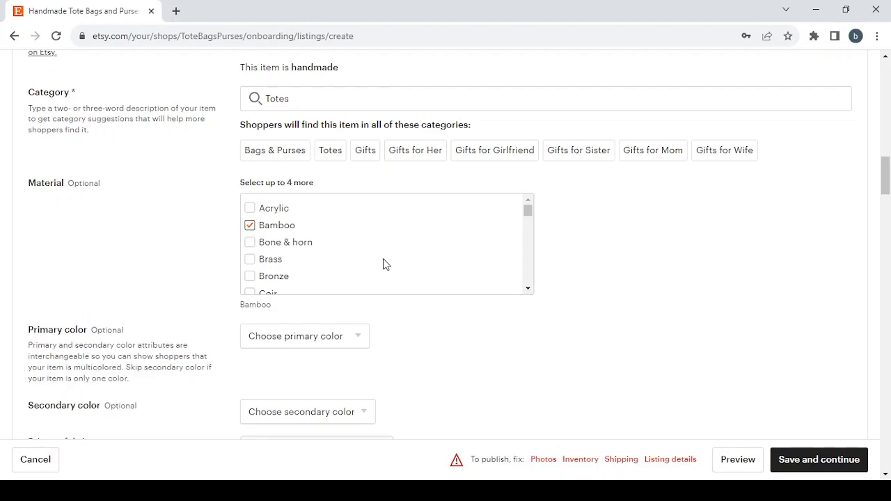
pyautogui.scroll(-1, 383, 265)
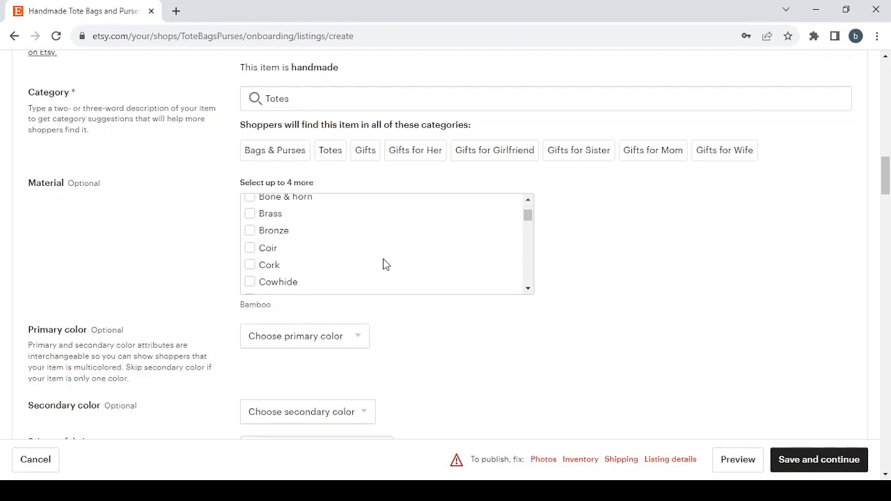
pyautogui.click(250, 264)
pyautogui.scroll(-1, 427, 254)
pyautogui.click(250, 233)
pyautogui.click(249, 267)
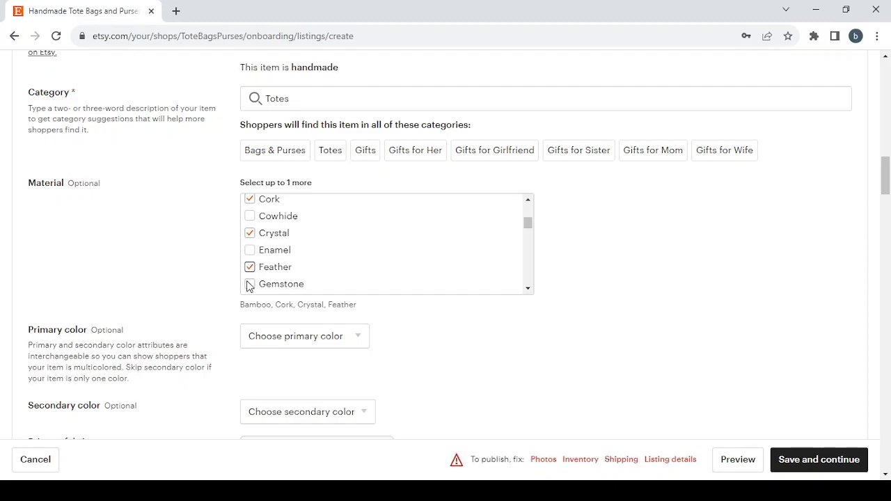
pyautogui.click(249, 284)
pyautogui.scroll(2, 352, 252)
# Set the listing's primary color to Black and its secondary color to Gray.
pyautogui.scroll(-3, 592, 305)
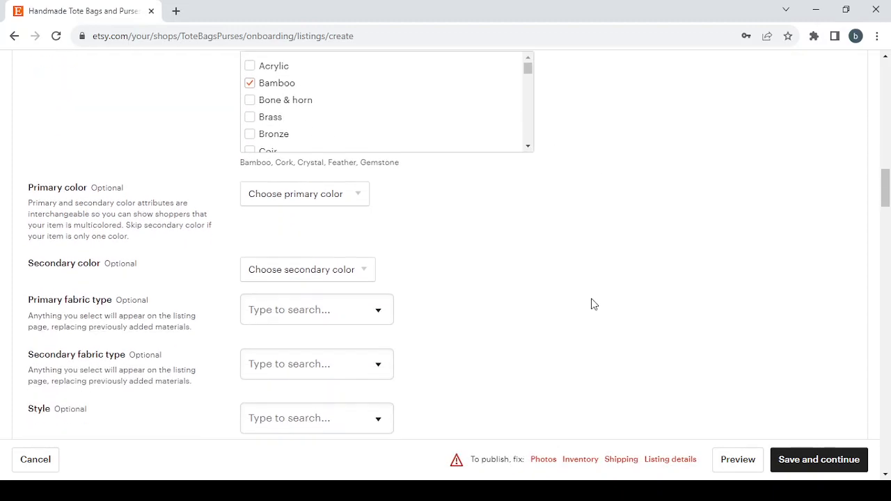
pyautogui.click(309, 143)
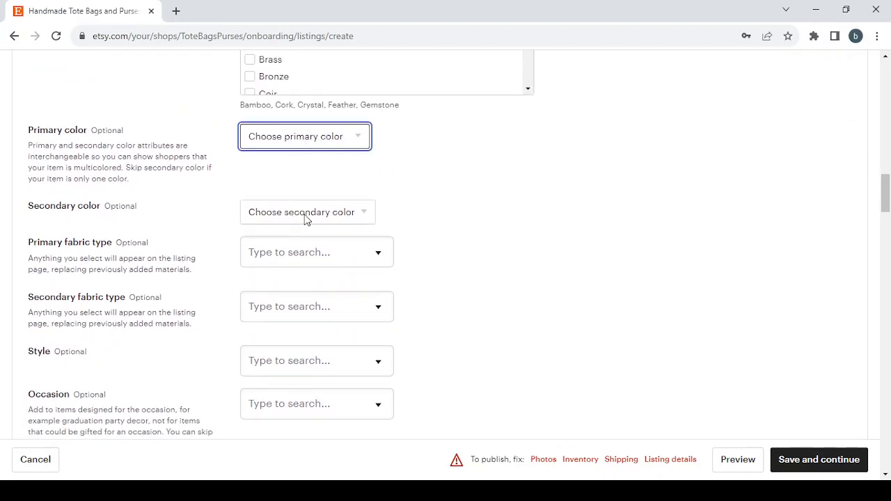
pyautogui.click(303, 192)
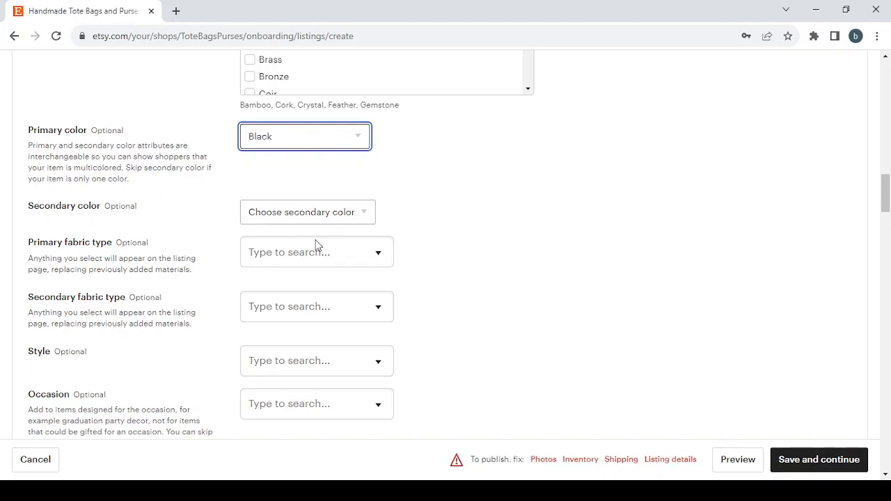
pyautogui.click(308, 215)
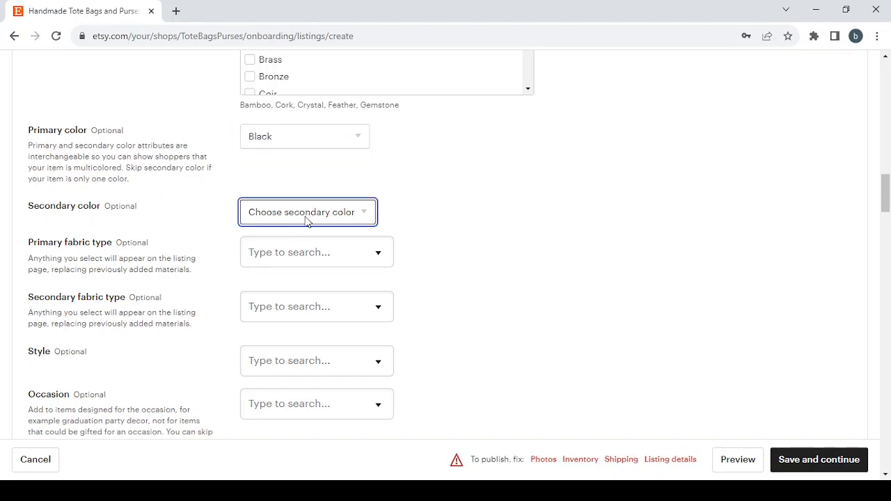
pyautogui.click(308, 352)
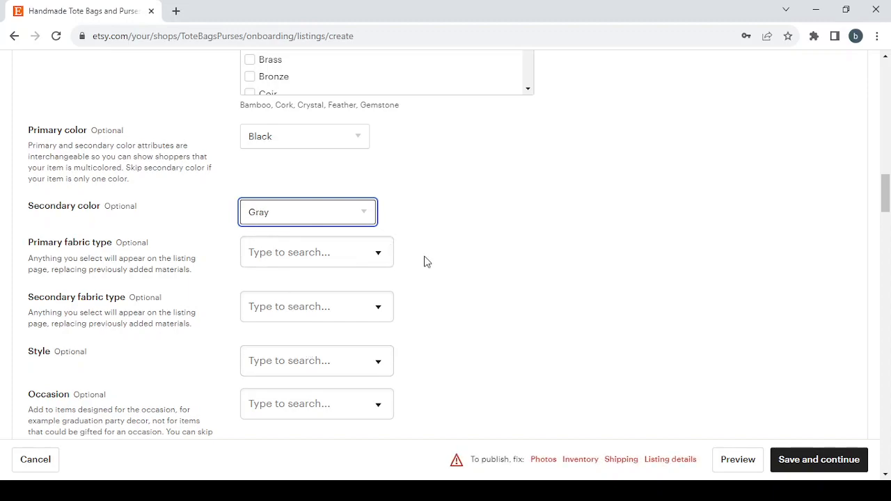
# Set the listing's primary fabric type to Chino and its secondary fabric type to Canvas.
pyautogui.scroll(-1, 425, 261)
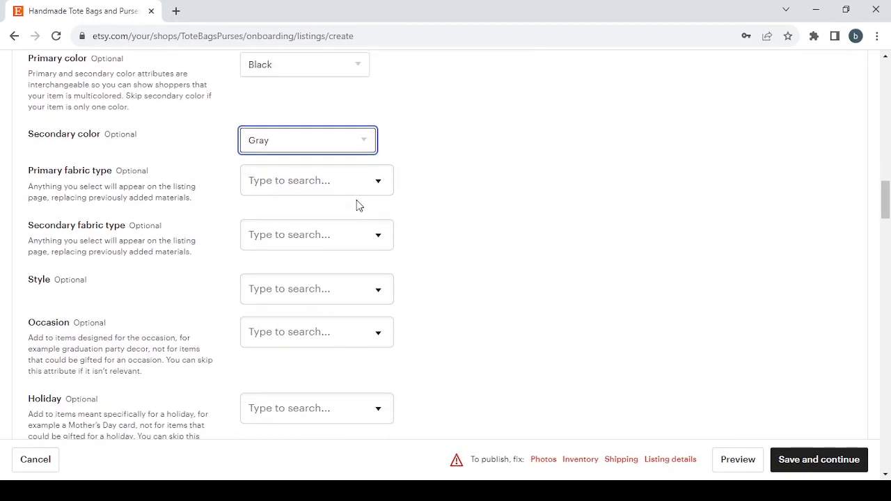
pyautogui.scroll(-1, 359, 206)
pyautogui.click(332, 144)
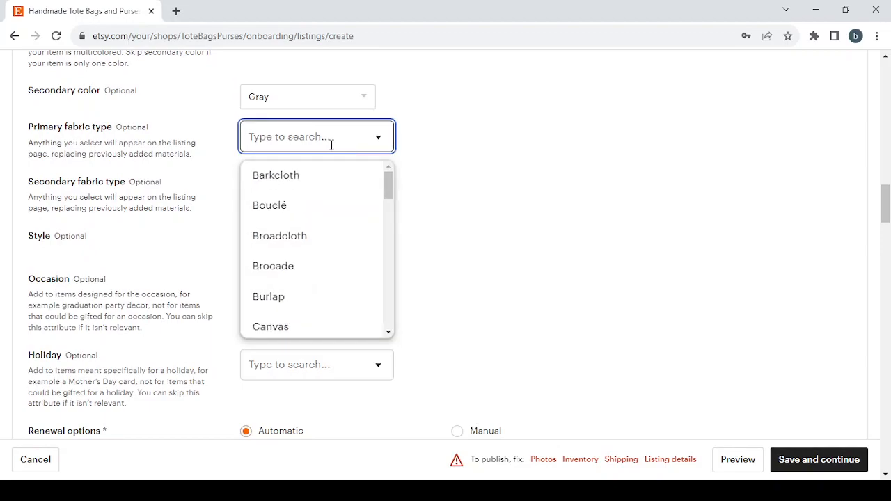
pyautogui.scroll(-3, 336, 264)
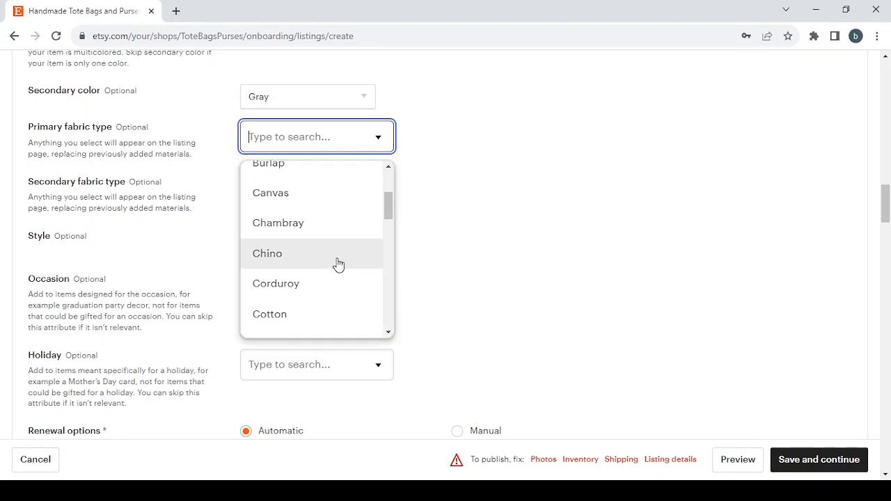
pyautogui.click(337, 261)
pyautogui.scroll(-1, 336, 257)
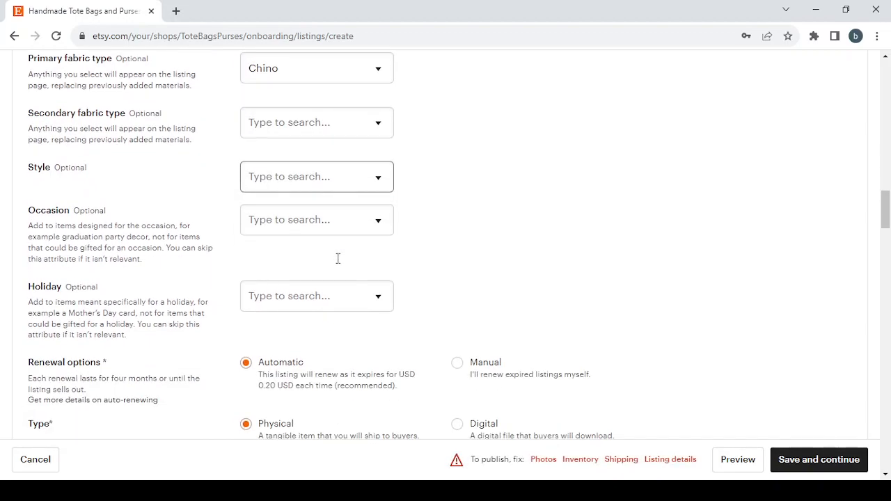
pyautogui.click(329, 131)
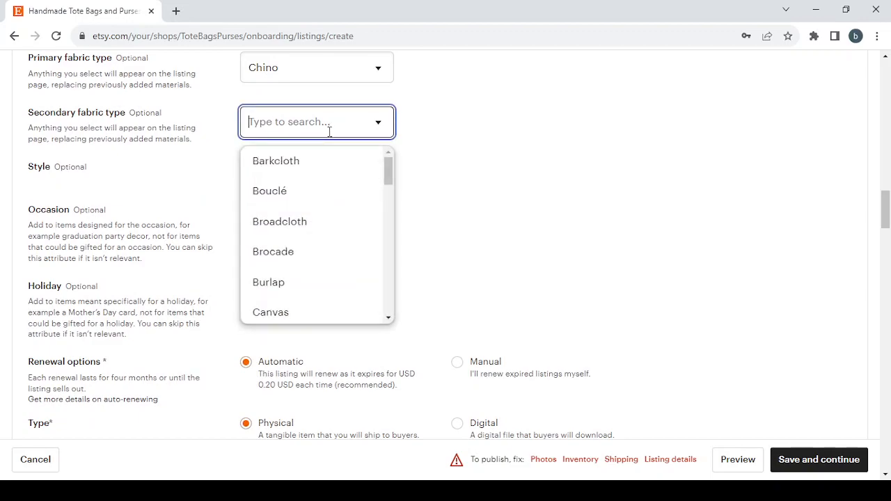
pyautogui.scroll(-3, 333, 233)
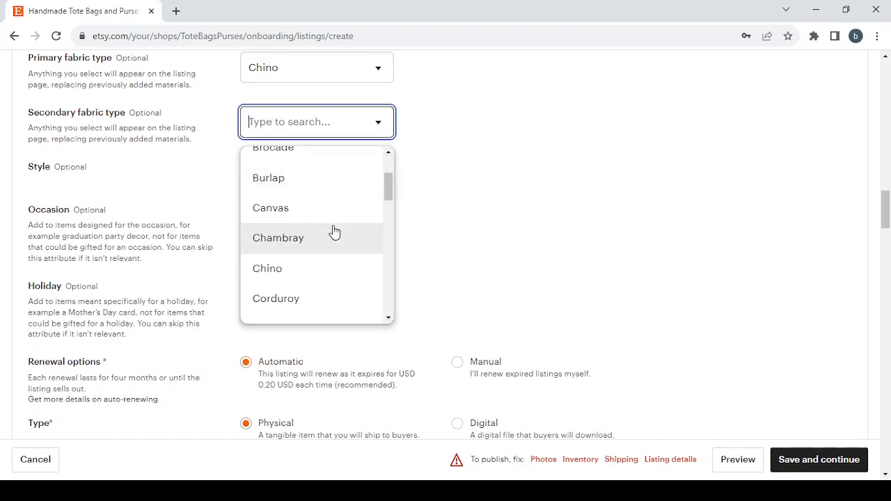
pyautogui.click(296, 205)
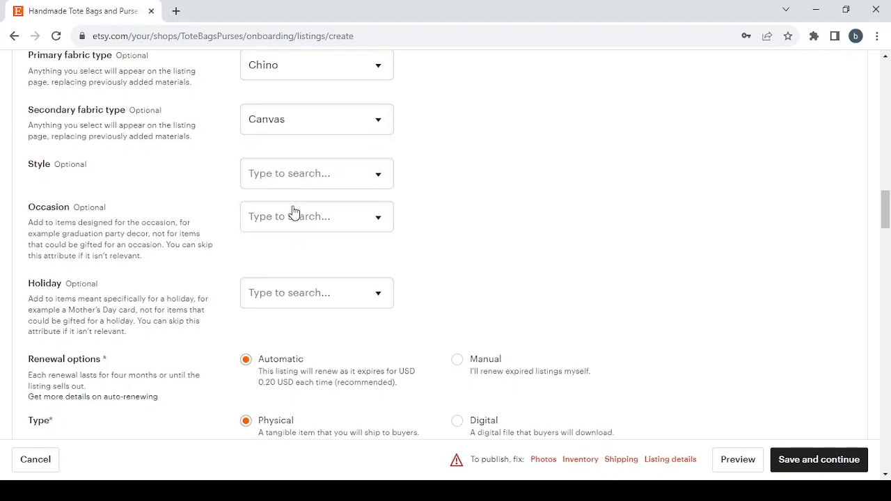
# Set the listing's style to Military.
pyautogui.scroll(-1, 293, 206)
pyautogui.click(303, 100)
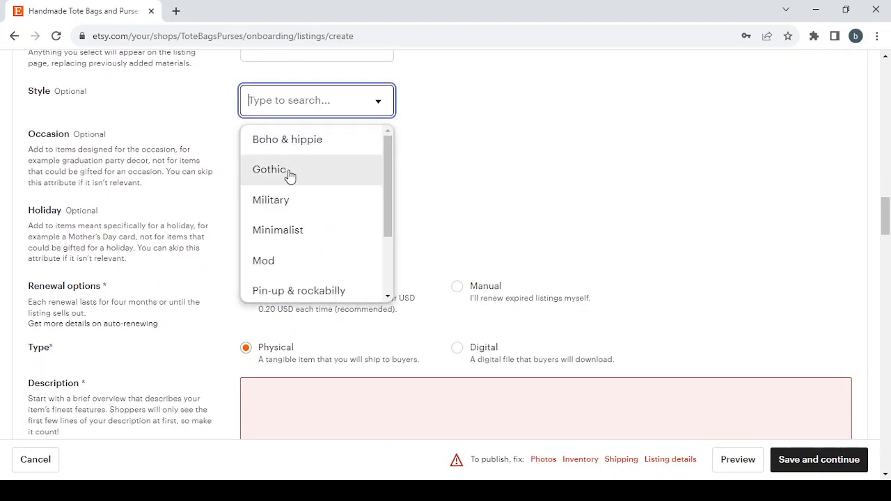
pyautogui.click(296, 206)
pyautogui.scroll(-2, 295, 205)
pyautogui.scroll(1, 295, 204)
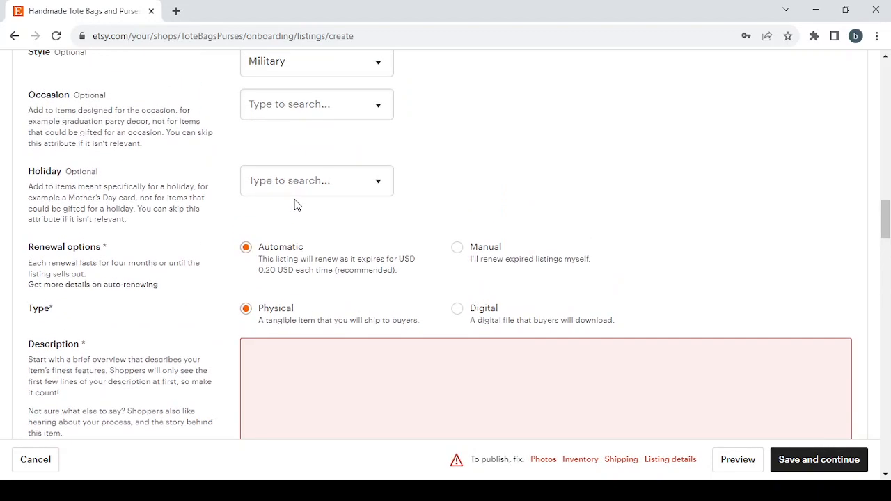
pyautogui.click(271, 110)
pyautogui.click(472, 147)
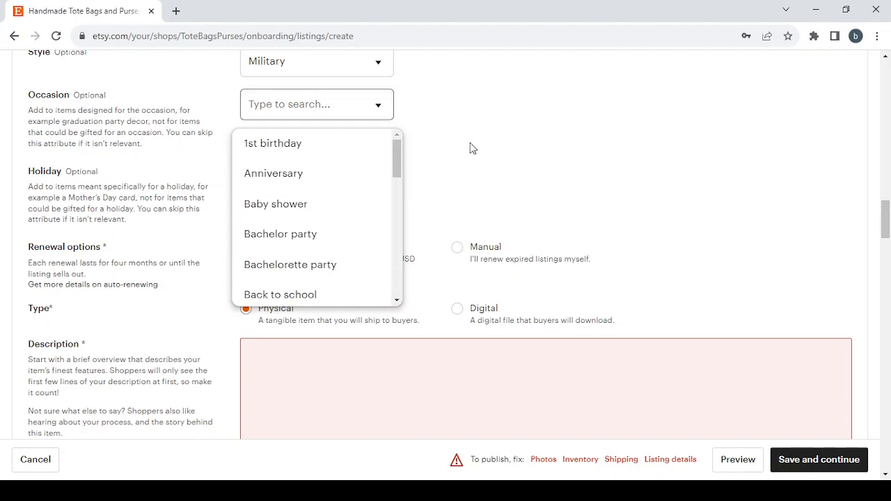
pyautogui.click(316, 182)
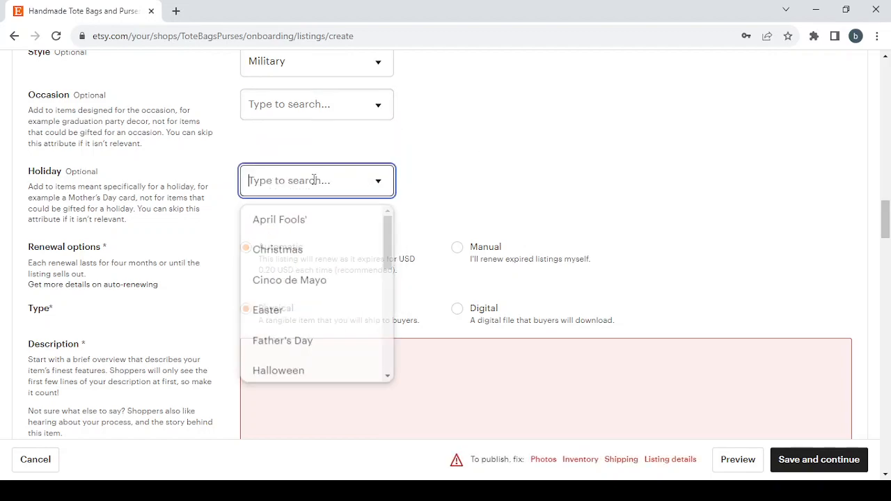
pyautogui.click(486, 206)
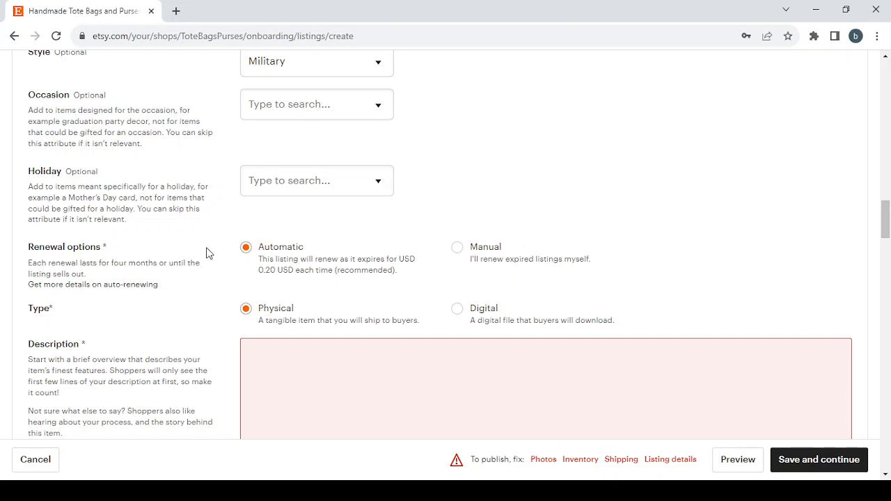
# Change the listing's renewal option to Manual.
pyautogui.click(456, 251)
pyautogui.scroll(-2, 488, 317)
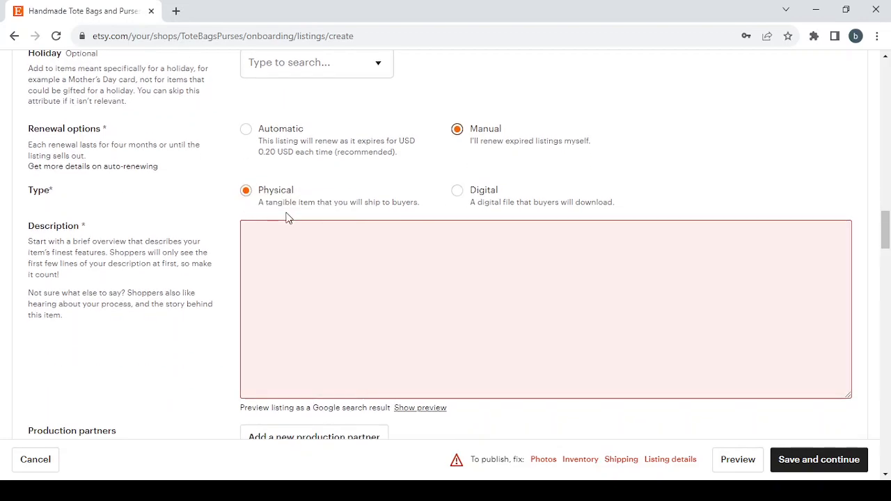
pyautogui.hotkey('alt', 'Tab')
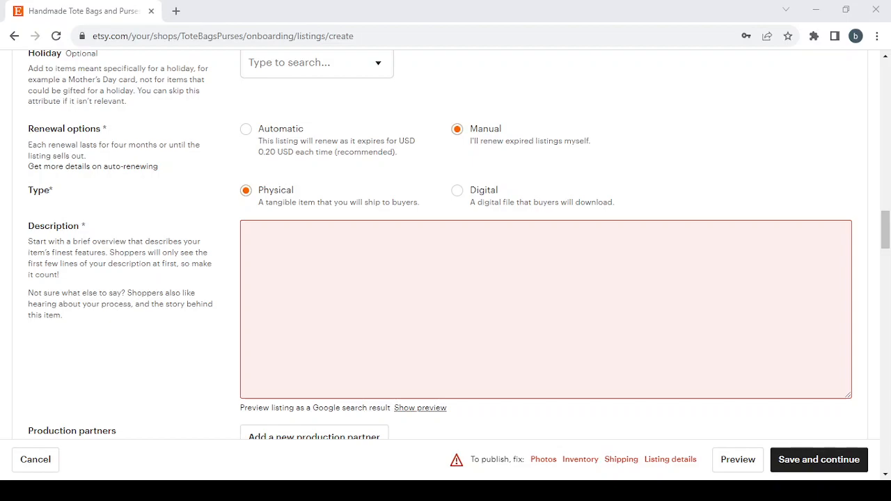
pyautogui.hotkey('alt', 'Tab')
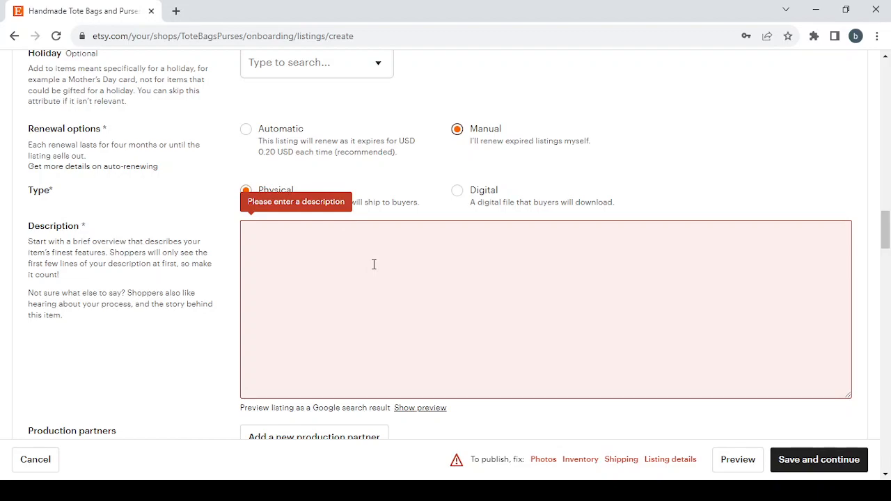
pyautogui.scroll(-4, 374, 264)
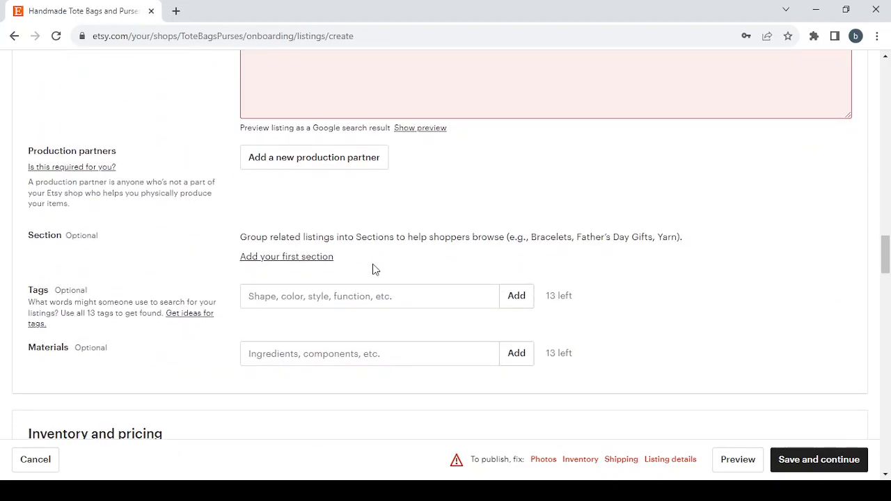
pyautogui.click(330, 166)
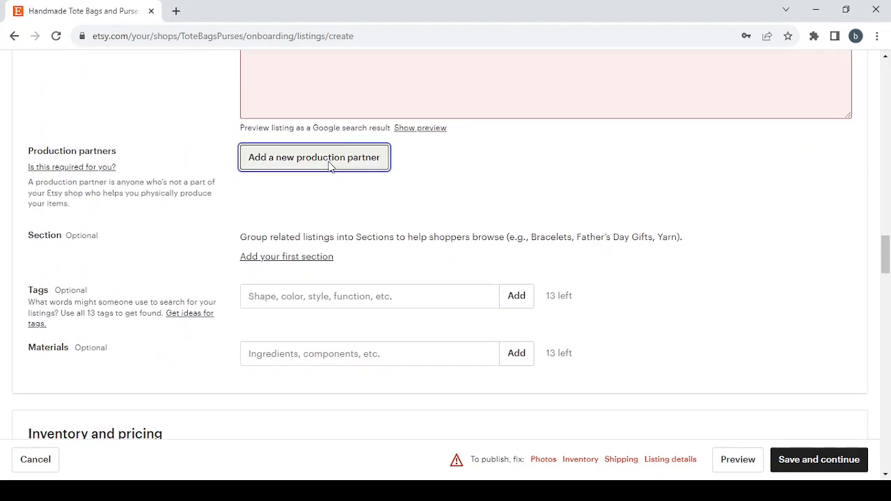
pyautogui.scroll(-5, 511, 315)
pyautogui.scroll(5, 511, 315)
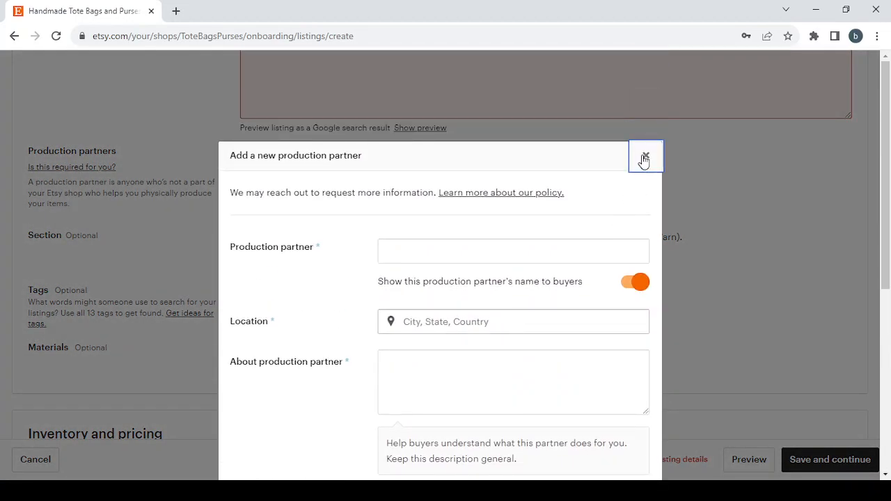
pyautogui.press('Escape')
# Set the listing's price to USD 29.99 in the inventory and pricing section.
pyautogui.scroll(-2, 203, 215)
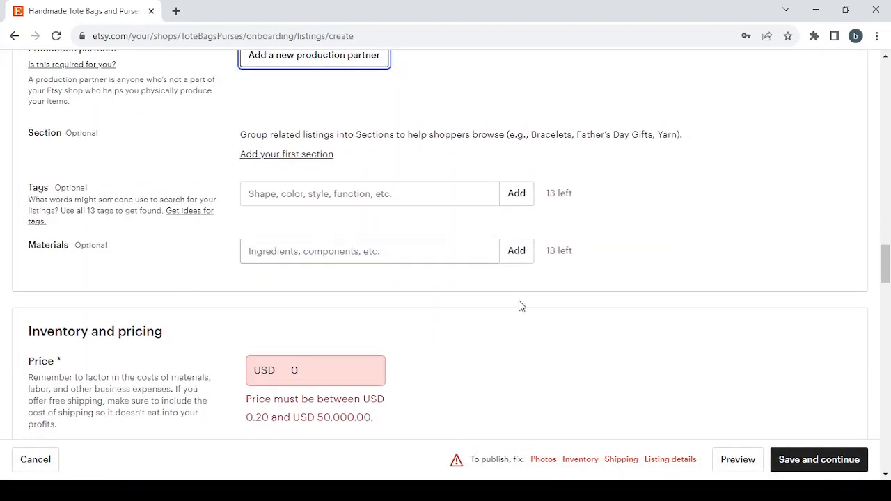
pyautogui.scroll(-3, 527, 313)
pyautogui.doubleClick(298, 143)
pyautogui.write('2')
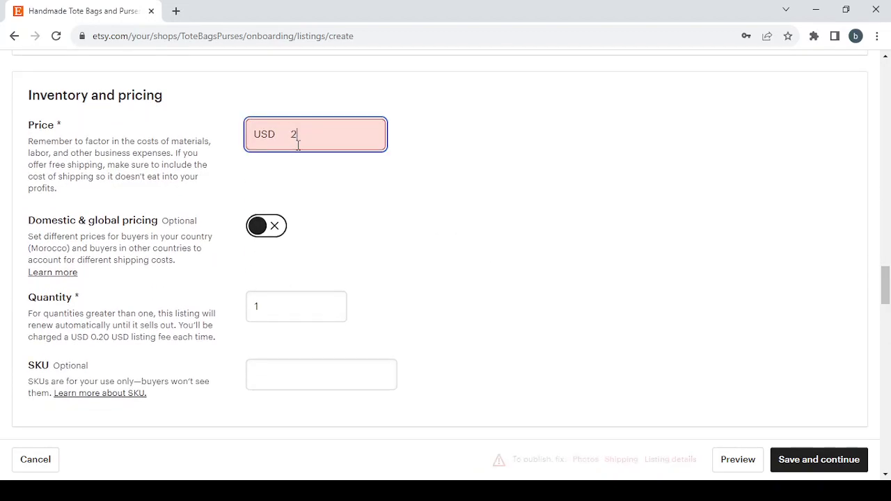
pyautogui.write('9')
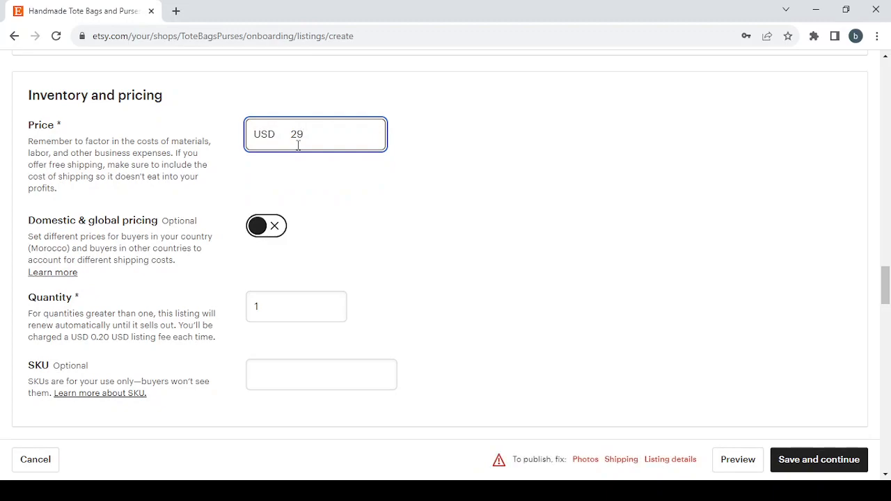
pyautogui.write('.99')
# Set the shipping processing time for the listing to 5-7 days.
pyautogui.scroll(-12, 304, 158)
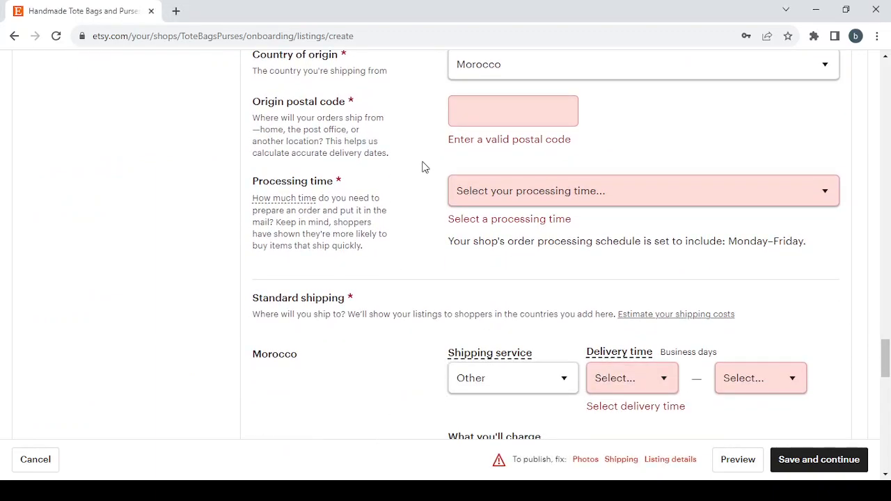
pyautogui.scroll(1, 424, 167)
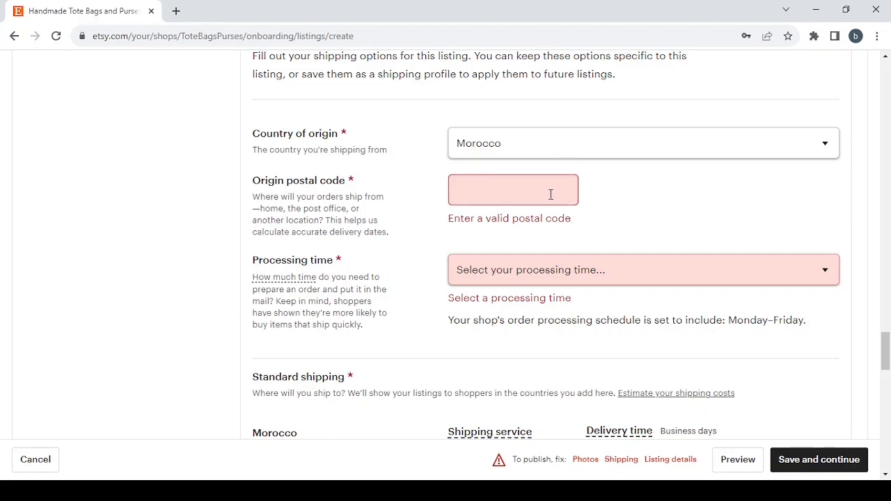
pyautogui.click(684, 270)
pyautogui.scroll(-1, 493, 264)
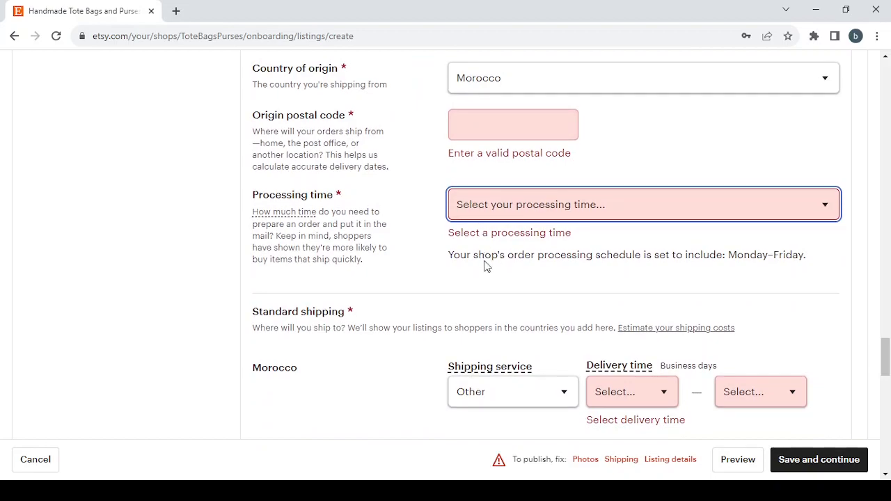
pyautogui.press('5')
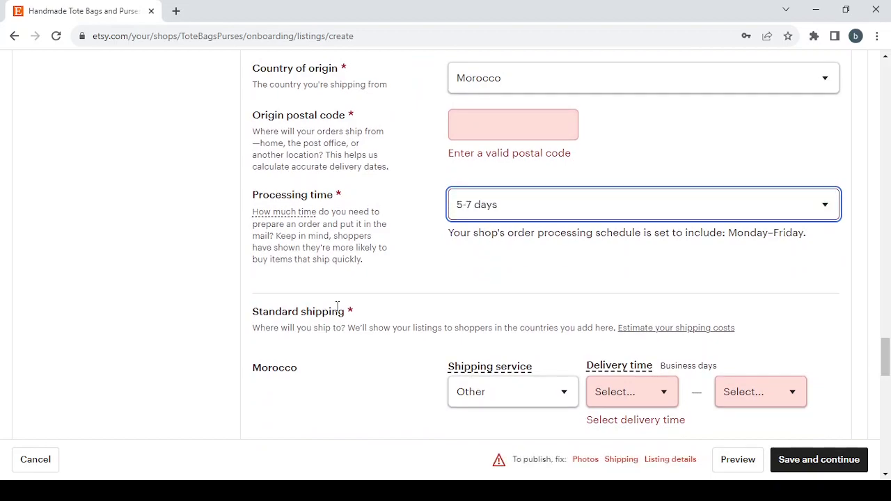
# Show the other returns and exchanges policies available for the listing.
pyautogui.scroll(-8, 339, 309)
pyautogui.scroll(-7, 339, 309)
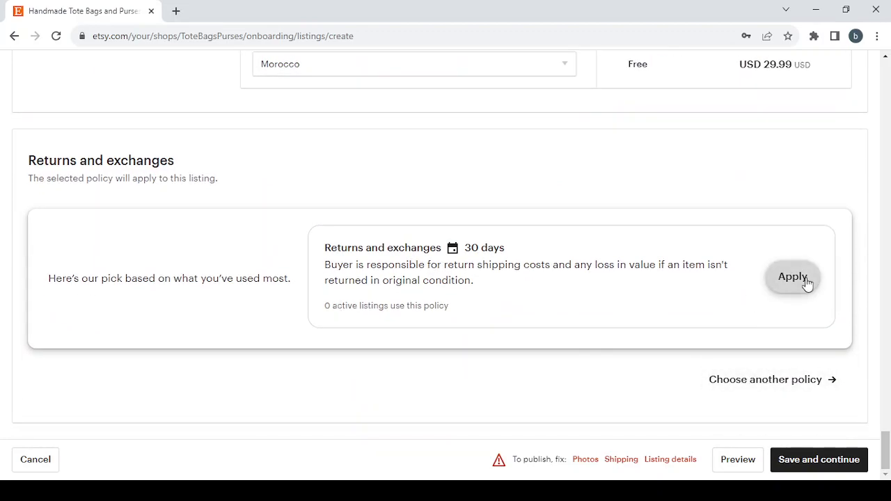
pyautogui.click(799, 379)
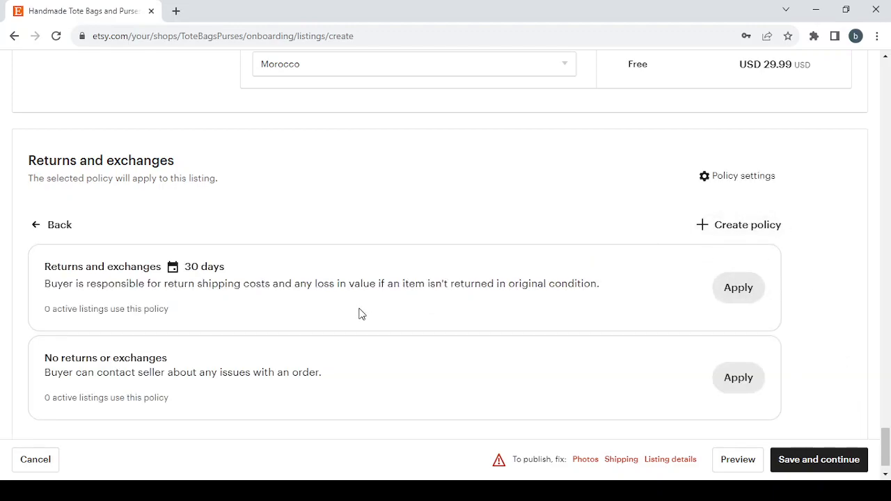
pyautogui.click(390, 491)
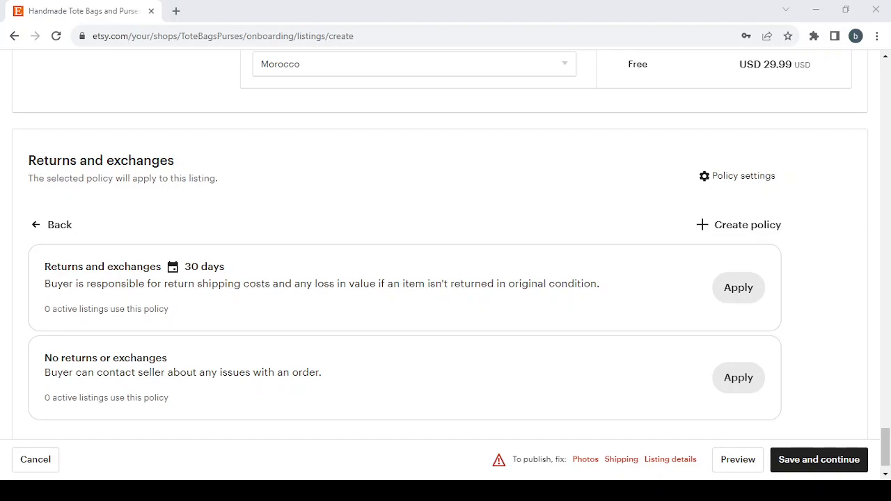